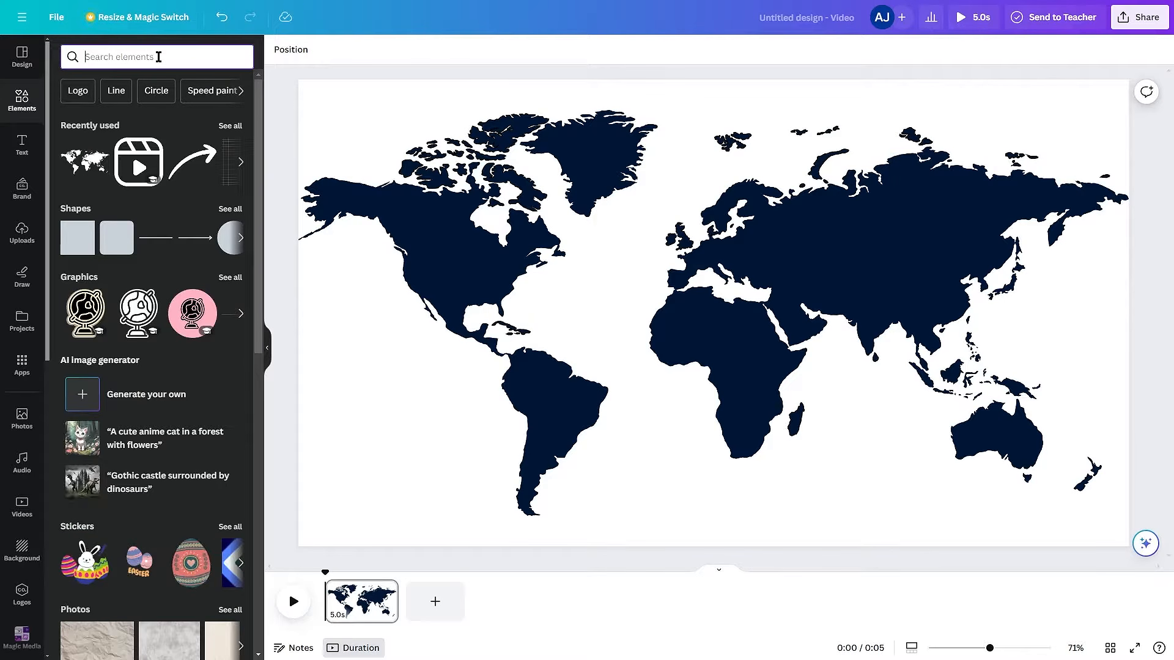
- Search the elements for "paper texture", add the grey crumpled paper graphic, and set it as the page background
{"action": "type", "text": "paper textu"}
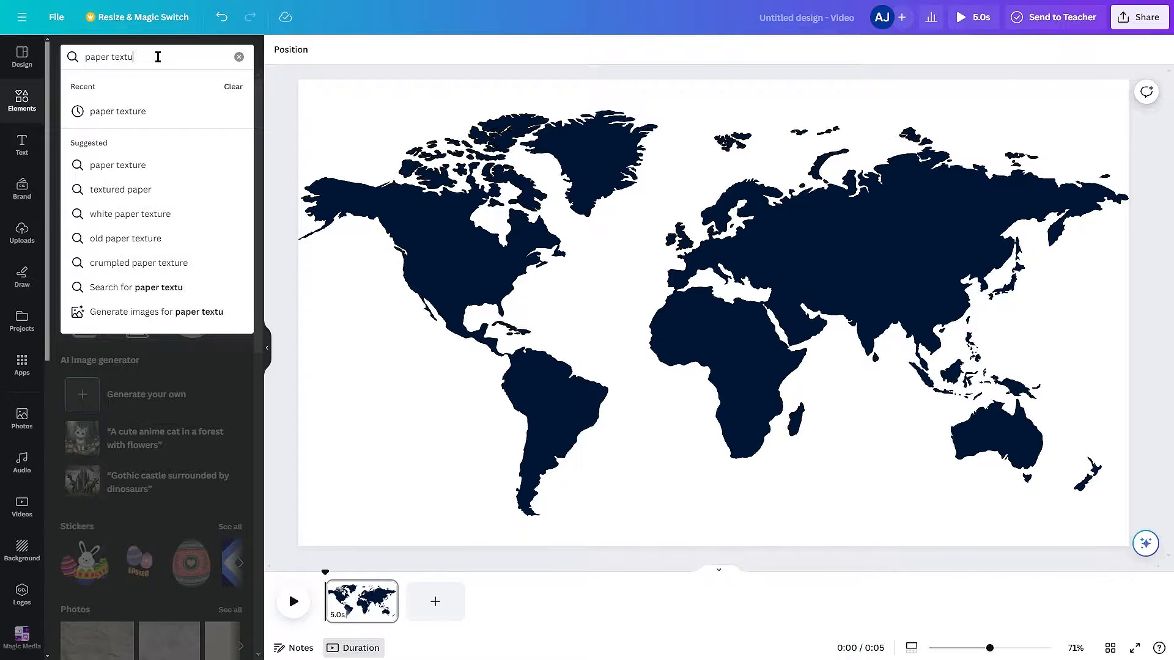
{"action": "type", "text": "re"}
{"action": "key", "text": "Return"}
{"action": "left_click", "coordinate": [183, 189]}
{"action": "right_click", "coordinate": [673, 359]}
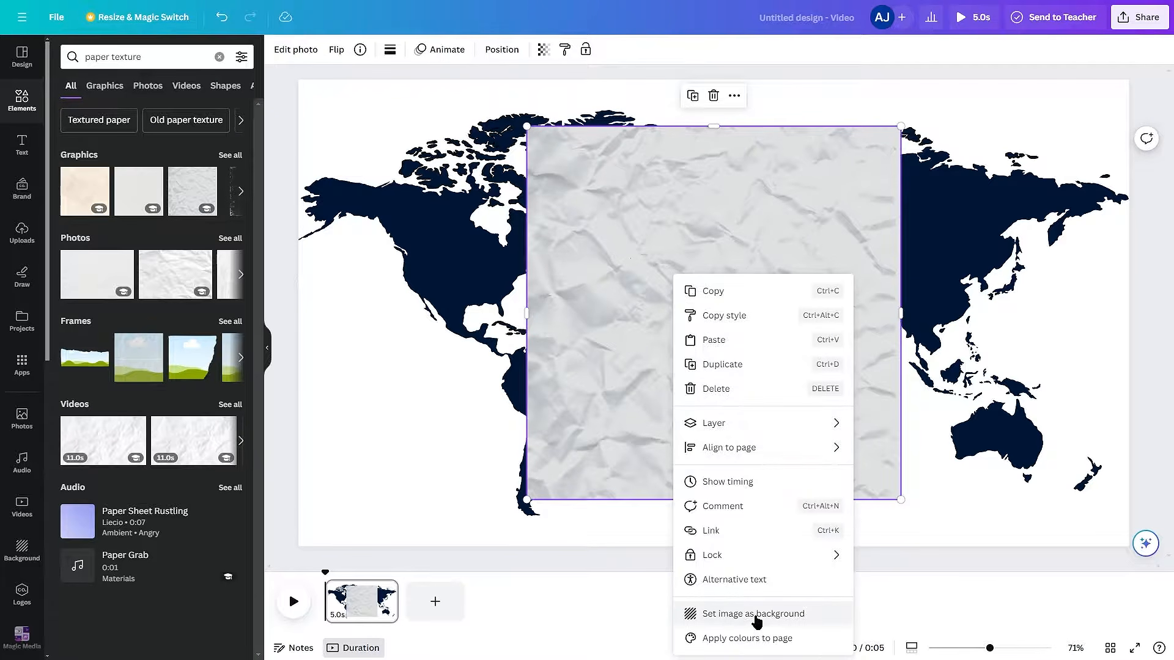
{"action": "left_click", "coordinate": [757, 619]}
- Lower the transparency value of the crumpled paper background to 22
{"action": "left_click", "coordinate": [595, 49]}
{"action": "left_click", "coordinate": [504, 99]}
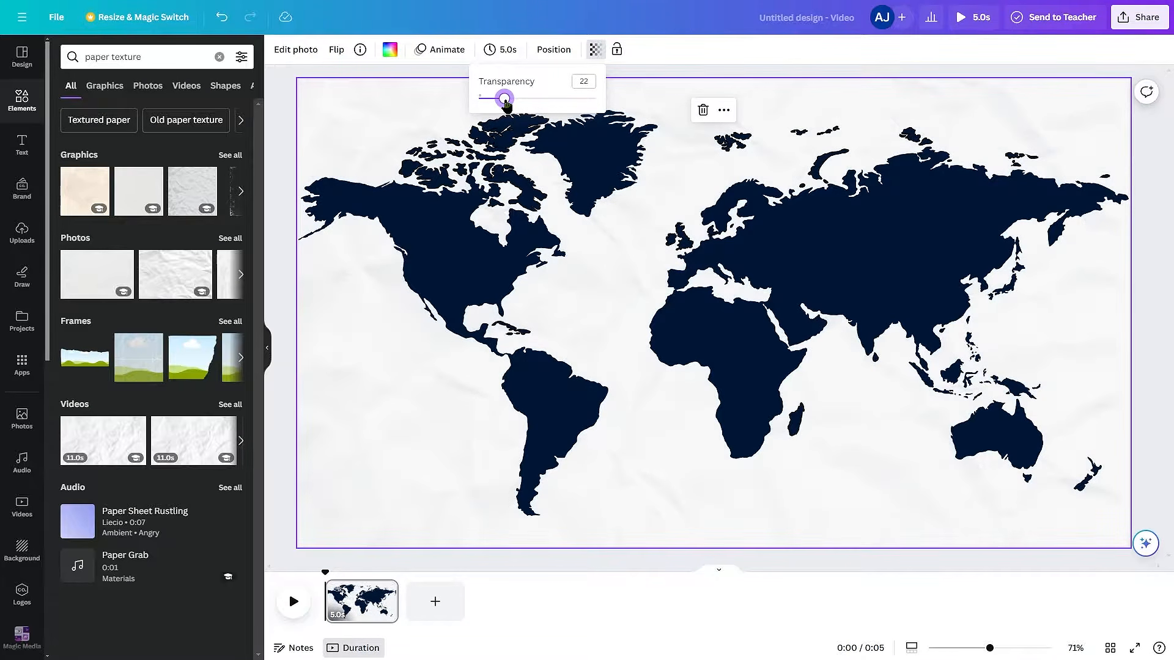
{"action": "left_click", "coordinate": [1157, 301]}
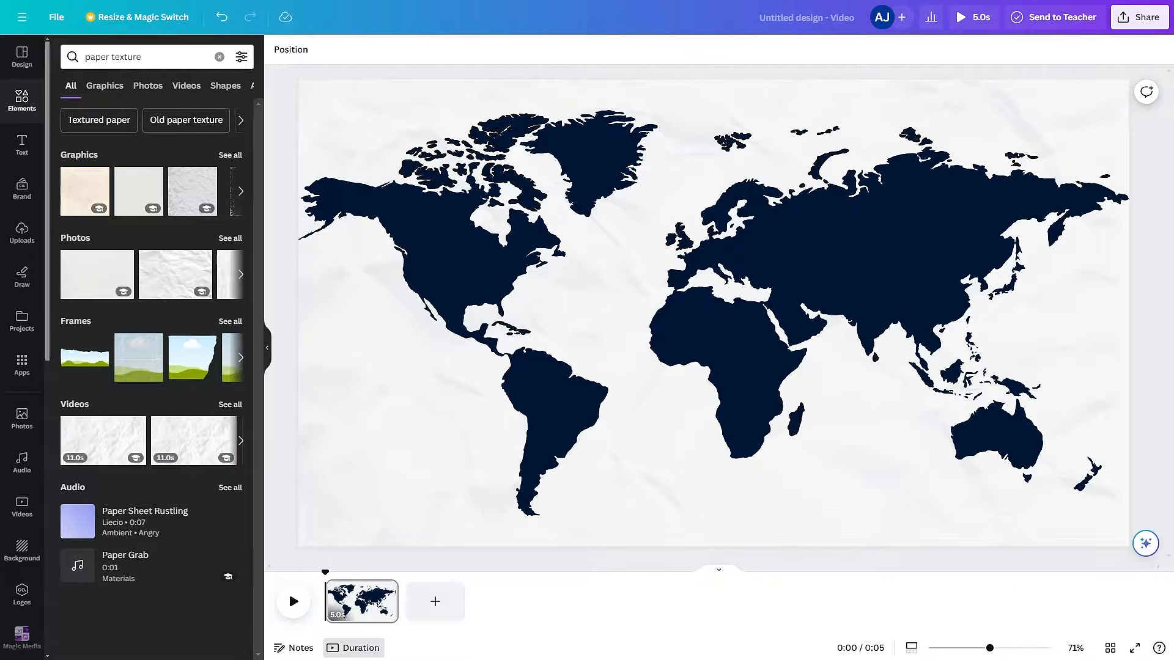
- Duplicate the world map page and, on the copy, enlarge and shift the map so southern Asia fills the page
{"action": "left_click", "coordinate": [358, 601]}
{"action": "key", "text": "ctrl+d"}
{"action": "left_click", "coordinate": [724, 356]}
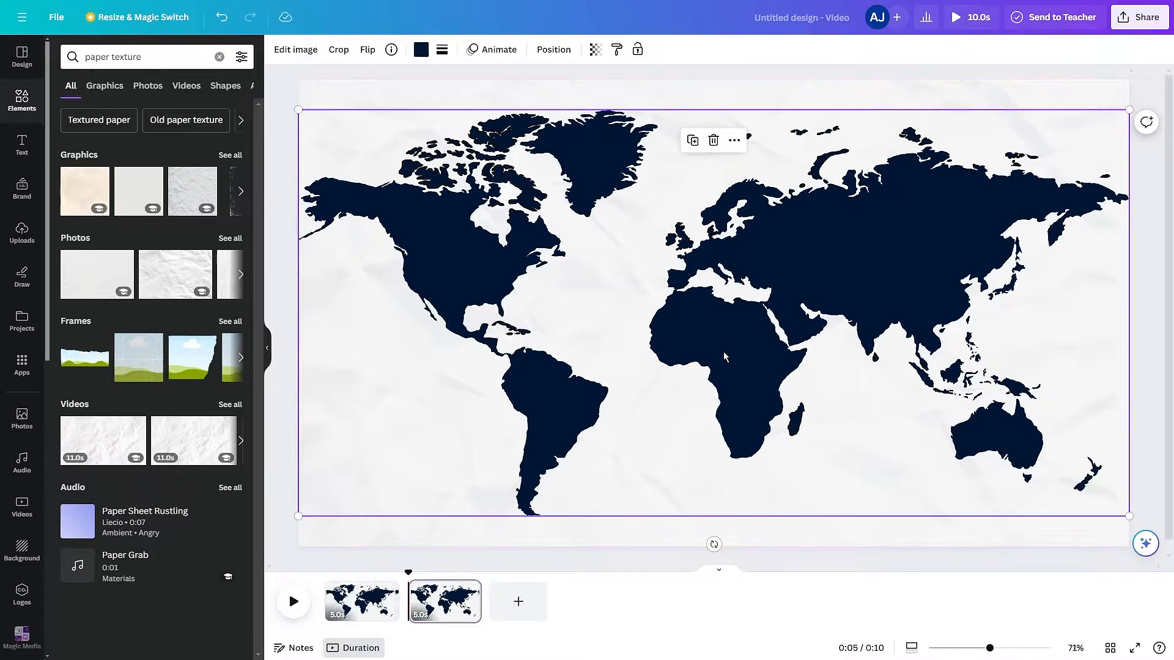
{"action": "scroll", "coordinate": [693, 365], "scroll_direction": "down", "scroll_amount": 5}
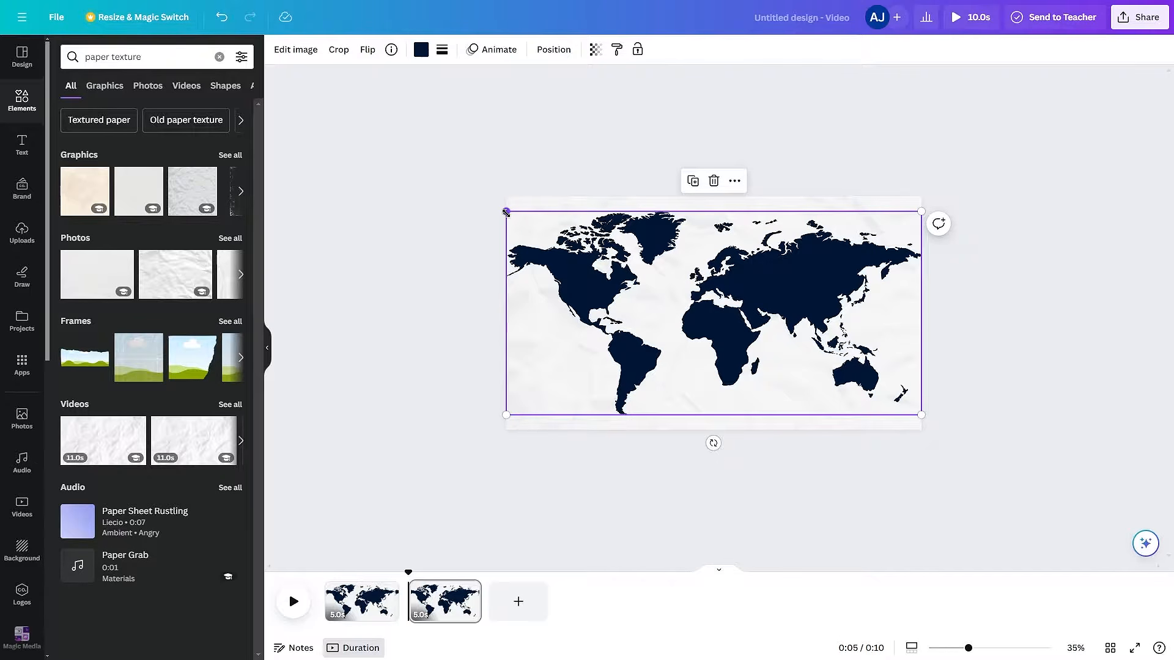
{"action": "left_click_drag", "start_coordinate": [507, 212], "coordinate": [269, 149]}
{"action": "left_click_drag", "start_coordinate": [850, 382], "coordinate": [716, 380]}
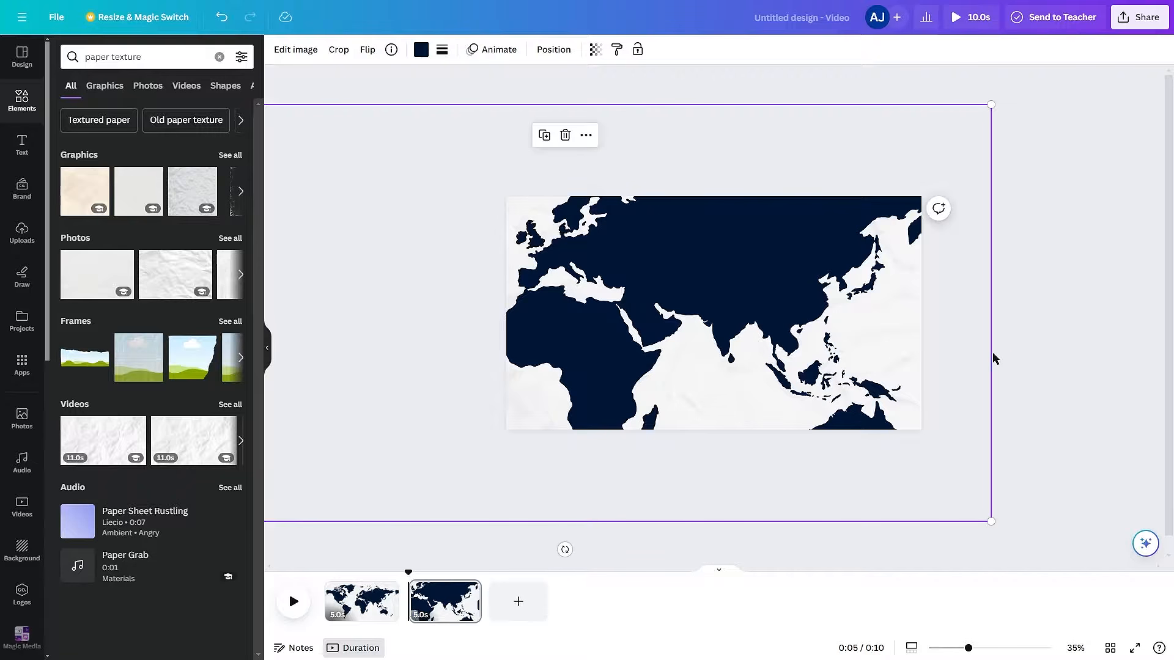
{"action": "left_click_drag", "start_coordinate": [990, 521], "coordinate": [1082, 564]}
{"action": "left_click_drag", "start_coordinate": [1007, 435], "coordinate": [957, 430]}
{"action": "left_click", "coordinate": [957, 430]}
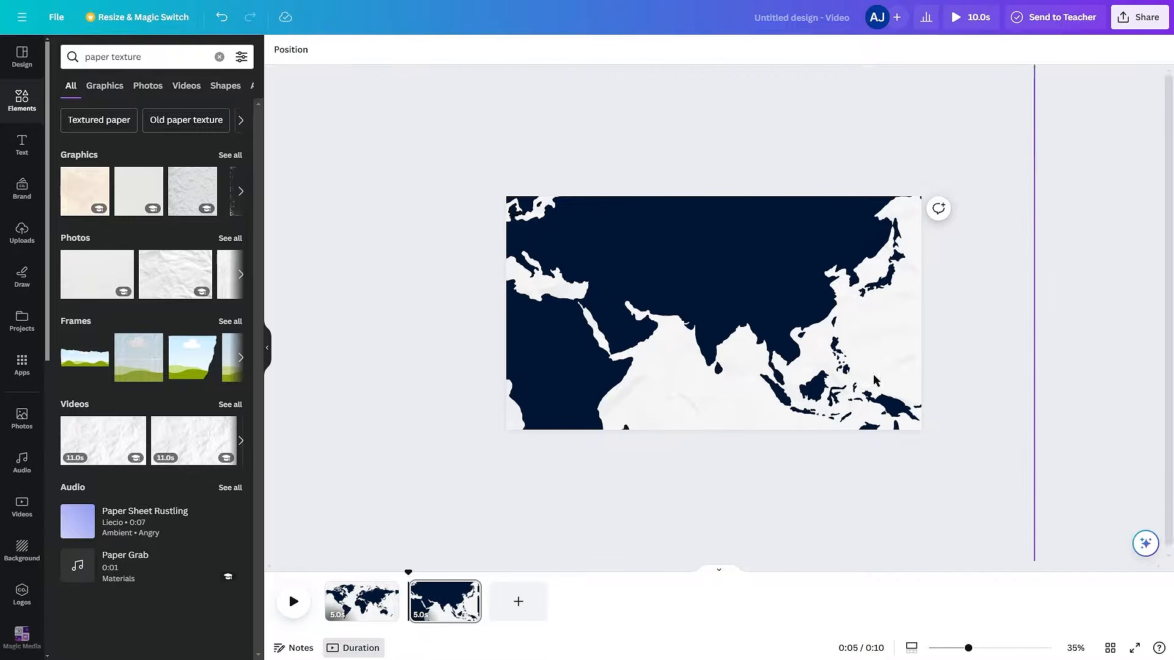
- Search for "india map illustration" among the graphics and add the solid India map to the second page
{"action": "scroll", "coordinate": [783, 368], "scroll_direction": "up", "scroll_amount": 5}
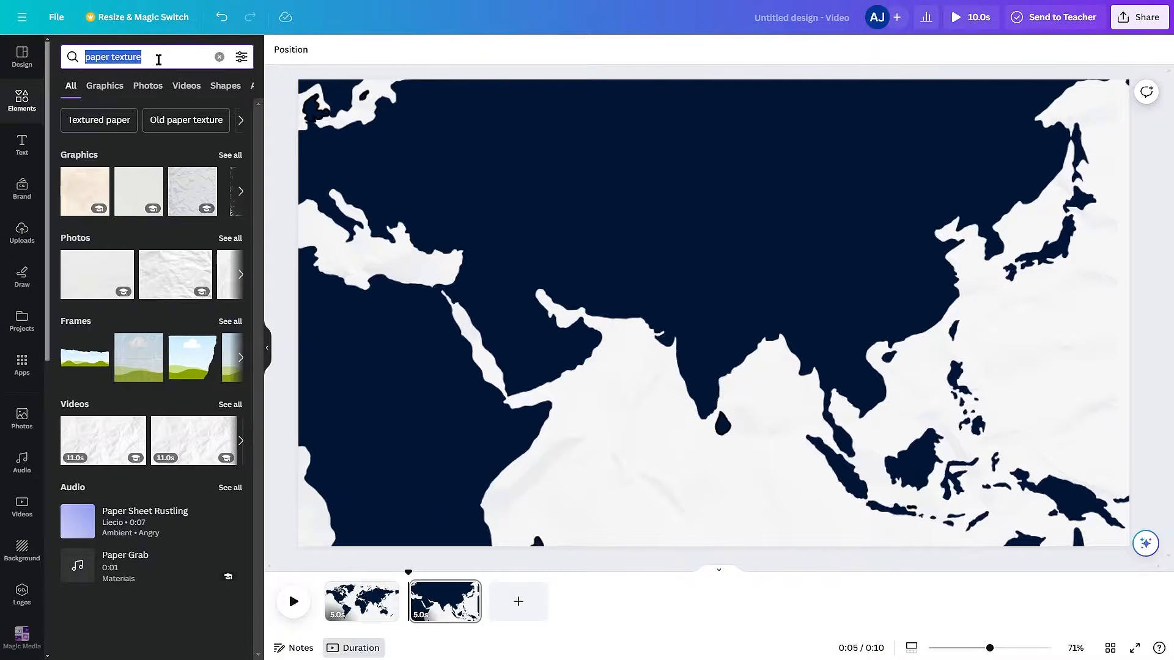
{"action": "type", "text": "india map"}
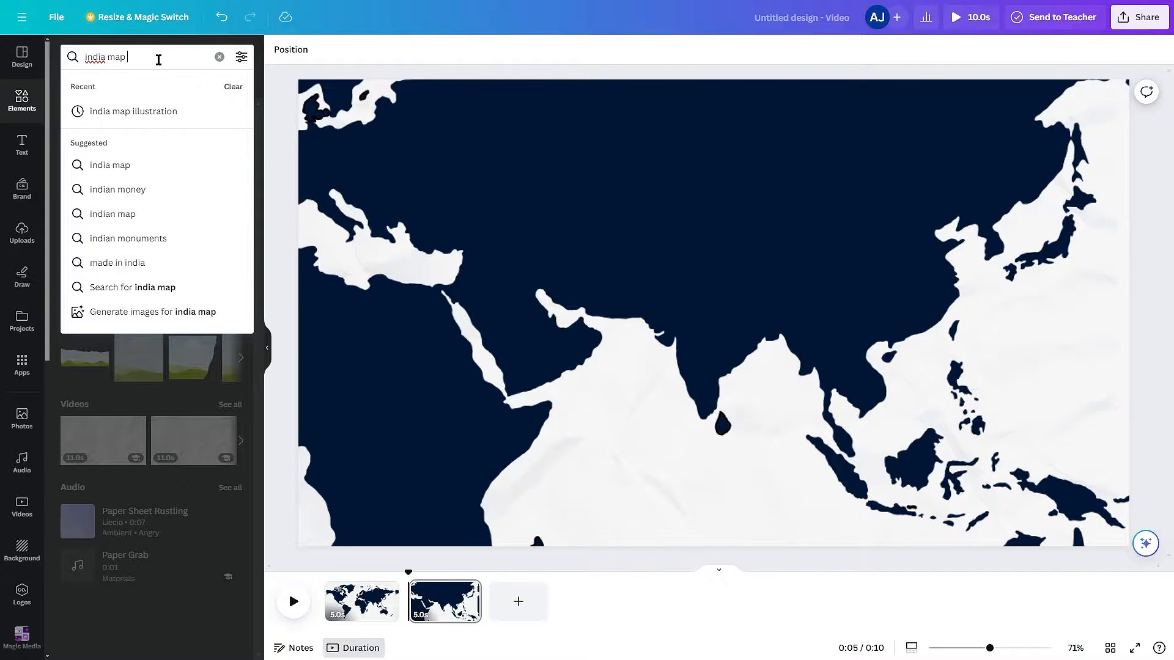
{"action": "type", "text": " illustration"}
{"action": "key", "text": "Return"}
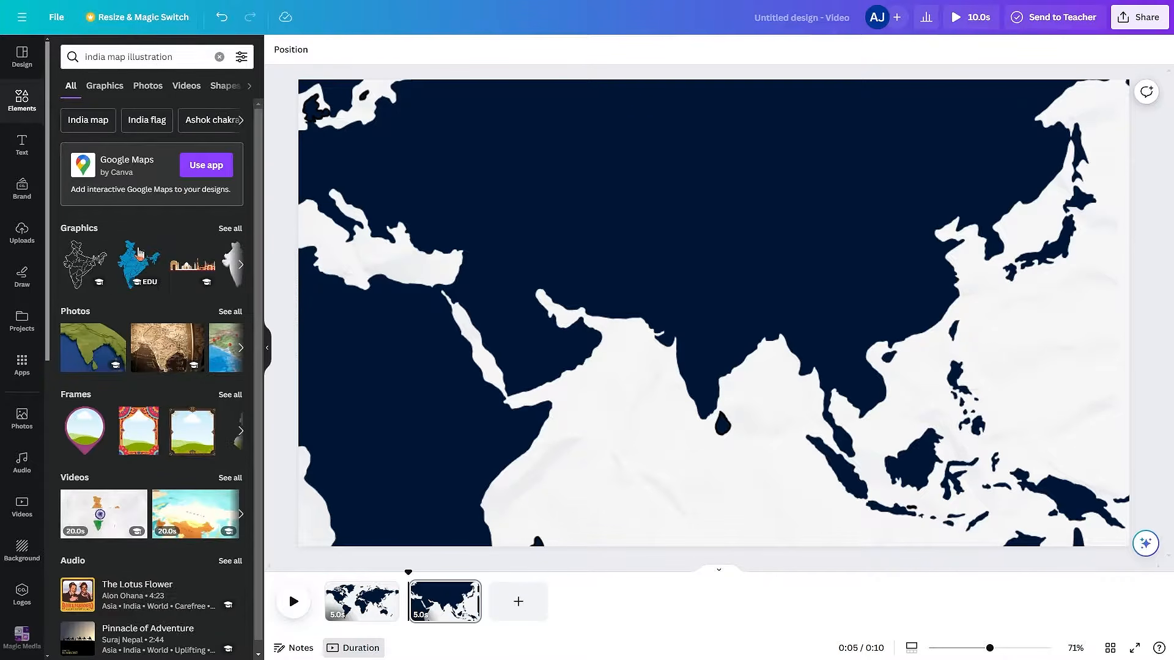
{"action": "left_click", "coordinate": [104, 85]}
{"action": "scroll", "coordinate": [159, 428], "scroll_direction": "down", "scroll_amount": 3}
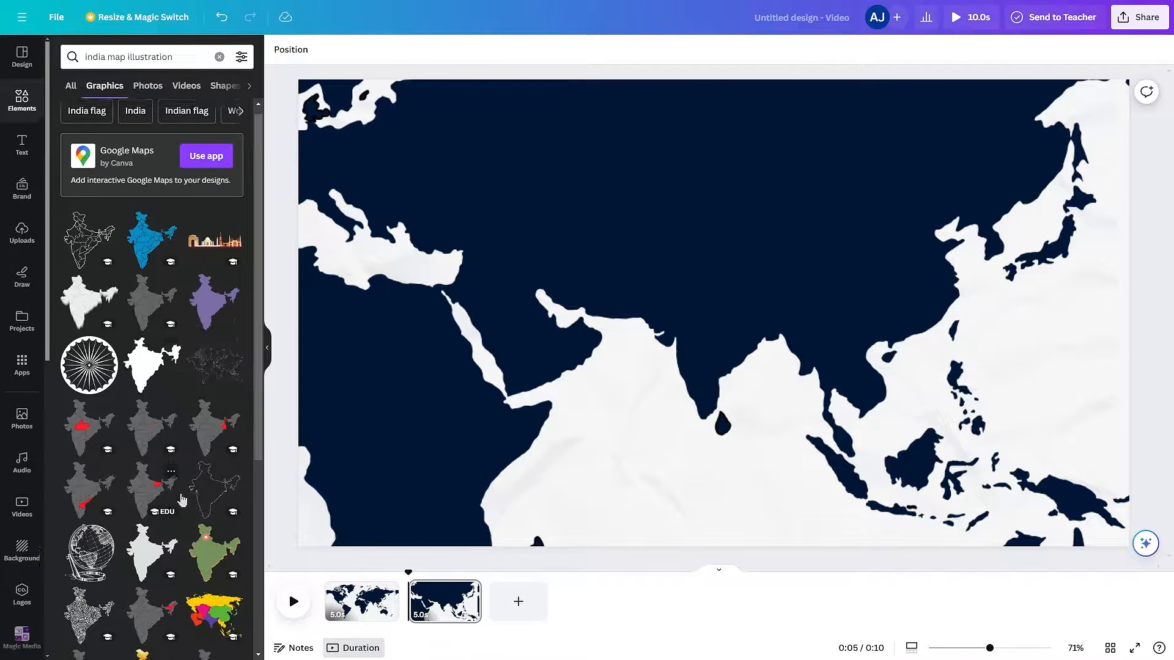
{"action": "left_click", "coordinate": [164, 457]}
- Scale the India map down and align it precisely over India on the world map
{"action": "left_click_drag", "start_coordinate": [736, 327], "coordinate": [761, 344]}
{"action": "scroll", "coordinate": [765, 370], "scroll_direction": "up", "scroll_amount": 2}
{"action": "left_click_drag", "start_coordinate": [606, 182], "coordinate": [638, 223]}
{"action": "left_click_drag", "start_coordinate": [697, 325], "coordinate": [684, 322]}
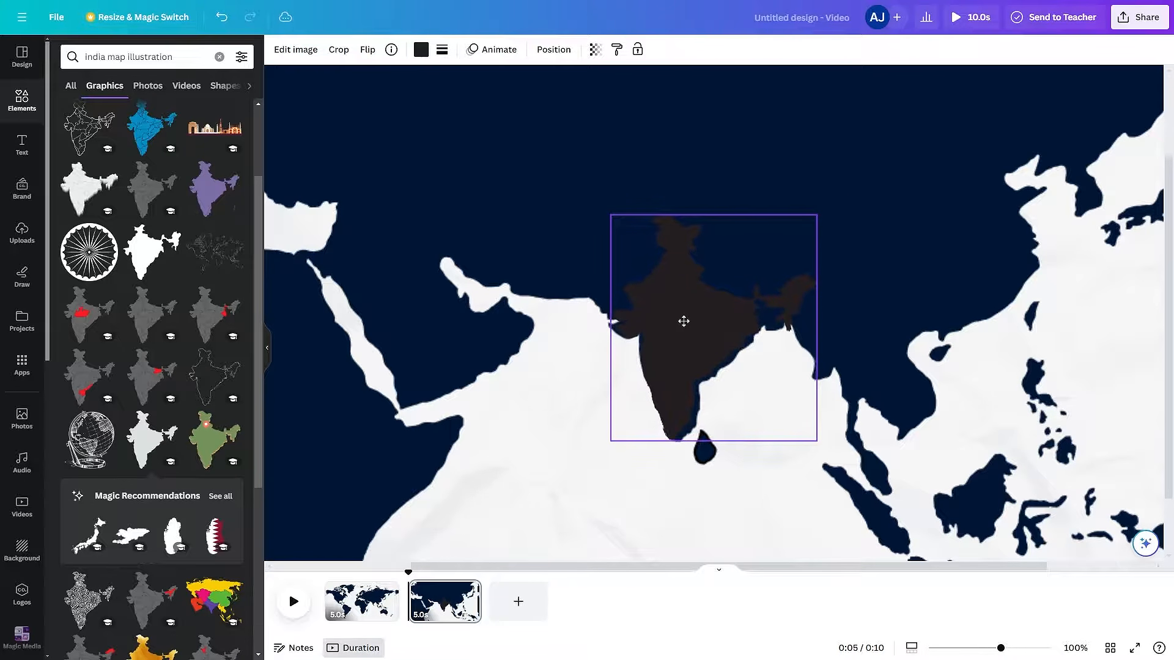
- Recolour the India map with the dark navy document colour so it matches the world map
{"action": "left_click", "coordinate": [421, 50]}
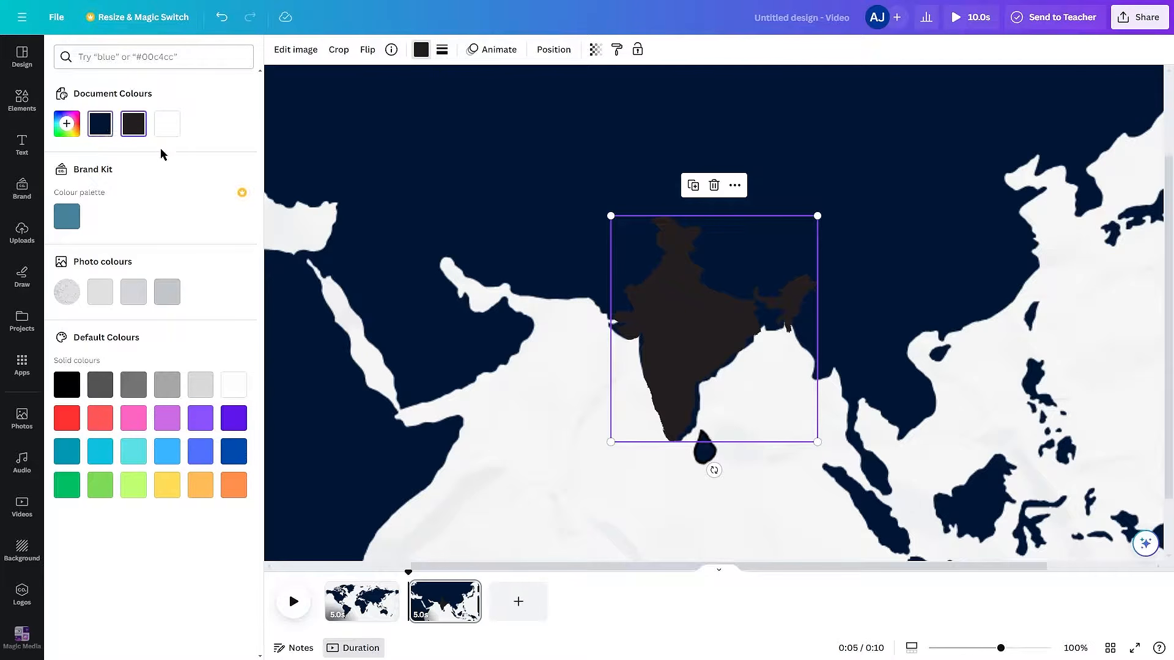
{"action": "left_click", "coordinate": [100, 124]}
{"action": "left_click", "coordinate": [844, 251]}
{"action": "scroll", "coordinate": [843, 251], "scroll_direction": "down", "scroll_amount": 8}
- Duplicate the second page and recolour the India map orange on the copy
{"action": "left_click", "coordinate": [519, 604]}
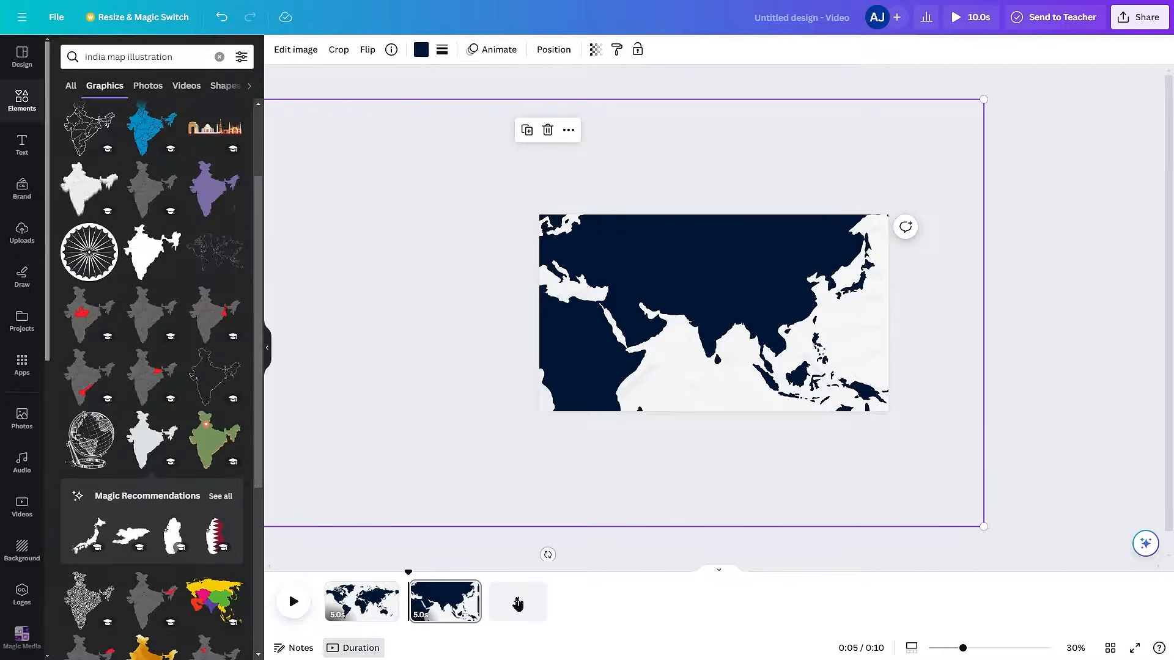
{"action": "left_click", "coordinate": [450, 608]}
{"action": "key", "text": "ctrl+d"}
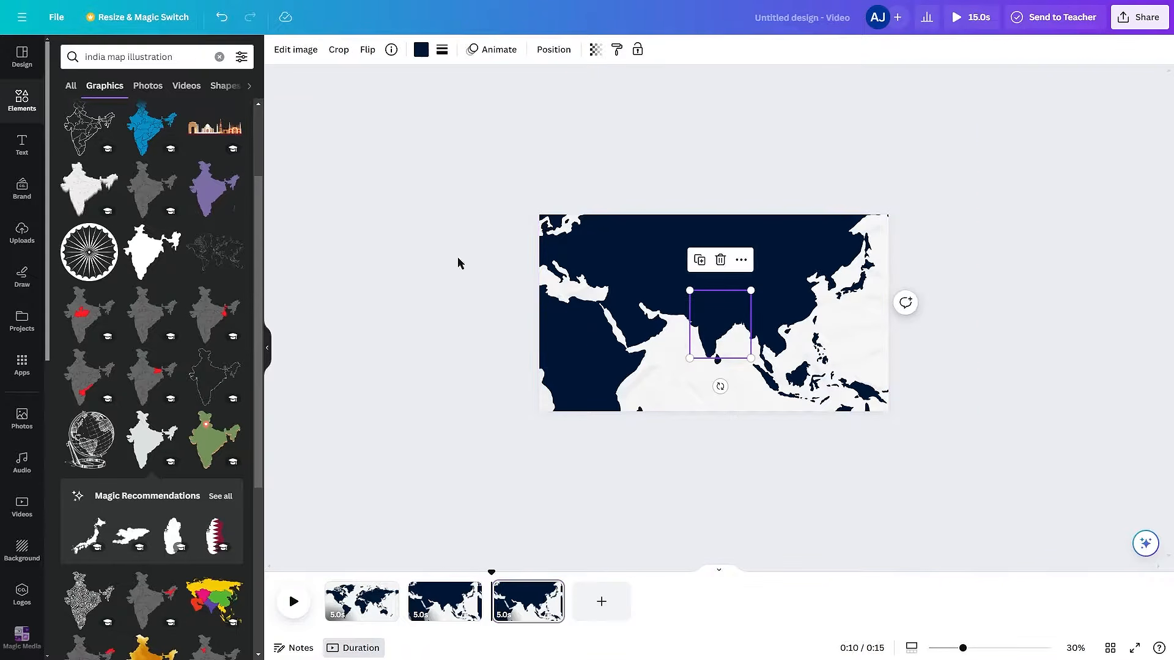
{"action": "left_click", "coordinate": [421, 49]}
{"action": "left_click", "coordinate": [66, 217]}
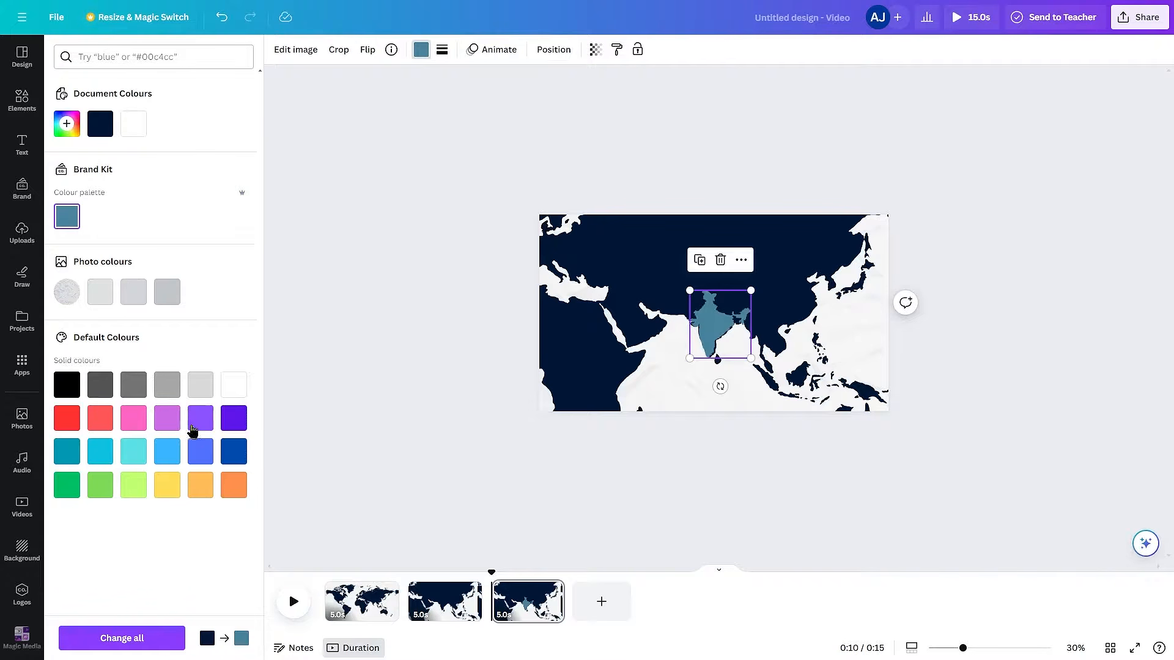
{"action": "left_click", "coordinate": [234, 485]}
{"action": "left_click", "coordinate": [768, 474]}
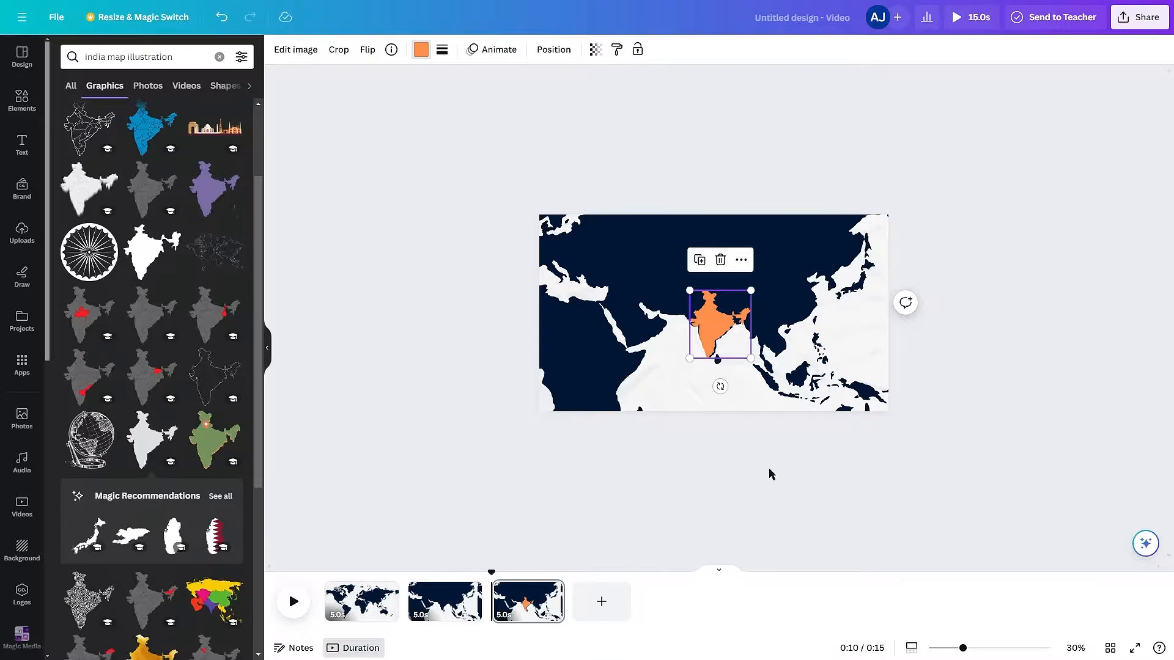
- Duplicate the orange India page and fade the world map on the copy to a faint, nearly transparent backdrop
{"action": "left_click", "coordinate": [722, 359]}
{"action": "key", "text": "ctrl+d"}
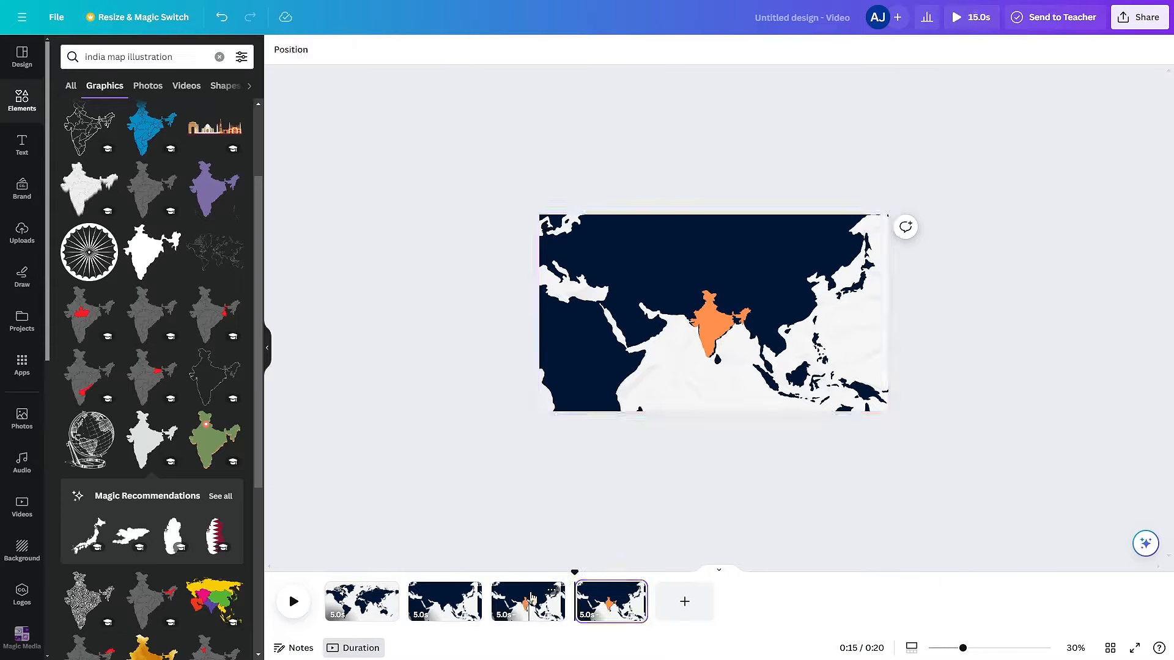
{"action": "left_click", "coordinate": [805, 251]}
{"action": "left_click", "coordinate": [595, 50]}
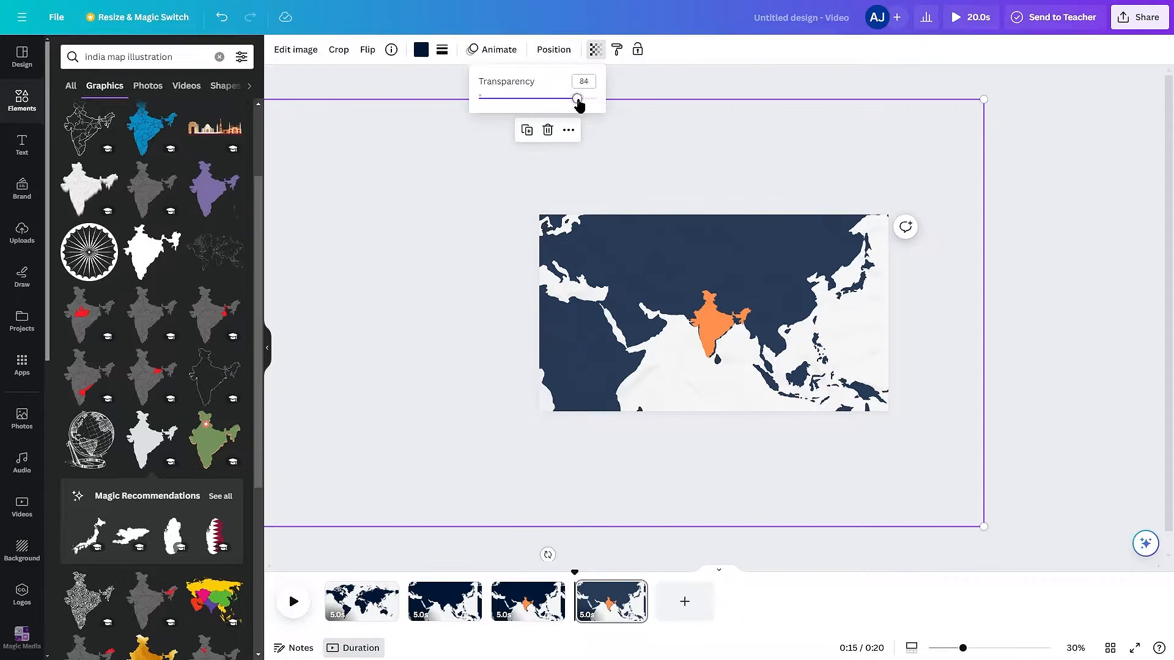
{"action": "left_click_drag", "start_coordinate": [591, 99], "coordinate": [488, 100]}
- Enlarge the orange India map to nearly the full page height and centre it on the page
{"action": "left_click", "coordinate": [711, 323]}
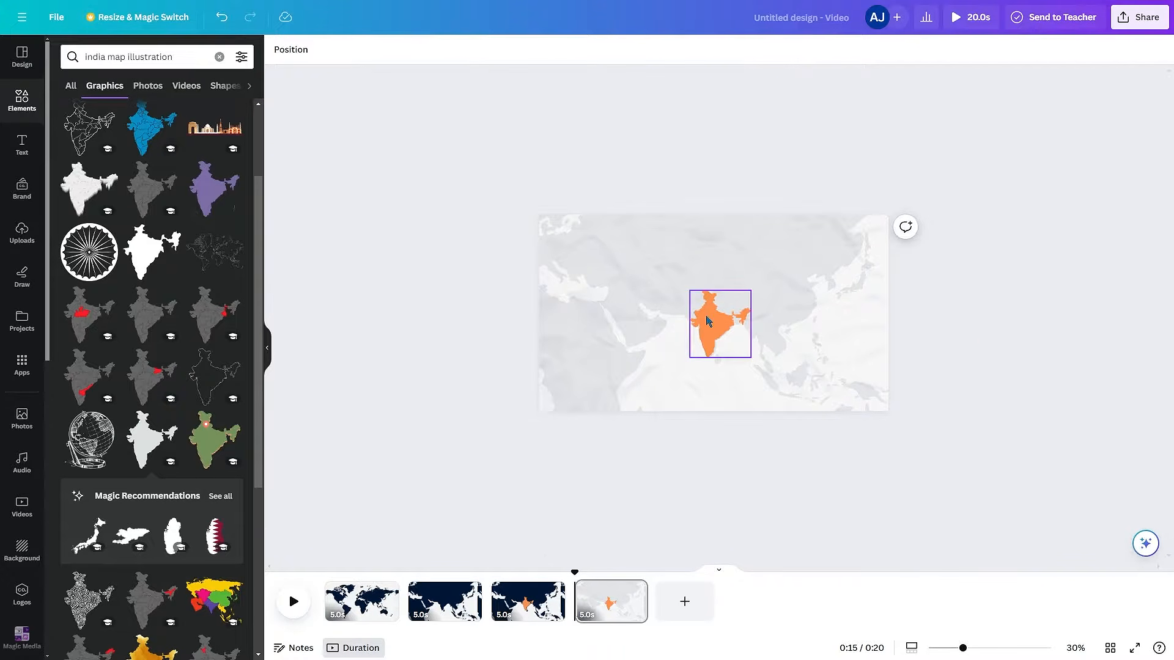
{"action": "left_click_drag", "start_coordinate": [756, 283], "coordinate": [823, 251]}
{"action": "left_click_drag", "start_coordinate": [775, 314], "coordinate": [784, 298]}
{"action": "left_click", "coordinate": [762, 467]}
- Add the text "INDIA" in the Klemer Display font and enlarge it to about size 301
{"action": "key", "text": "t"}
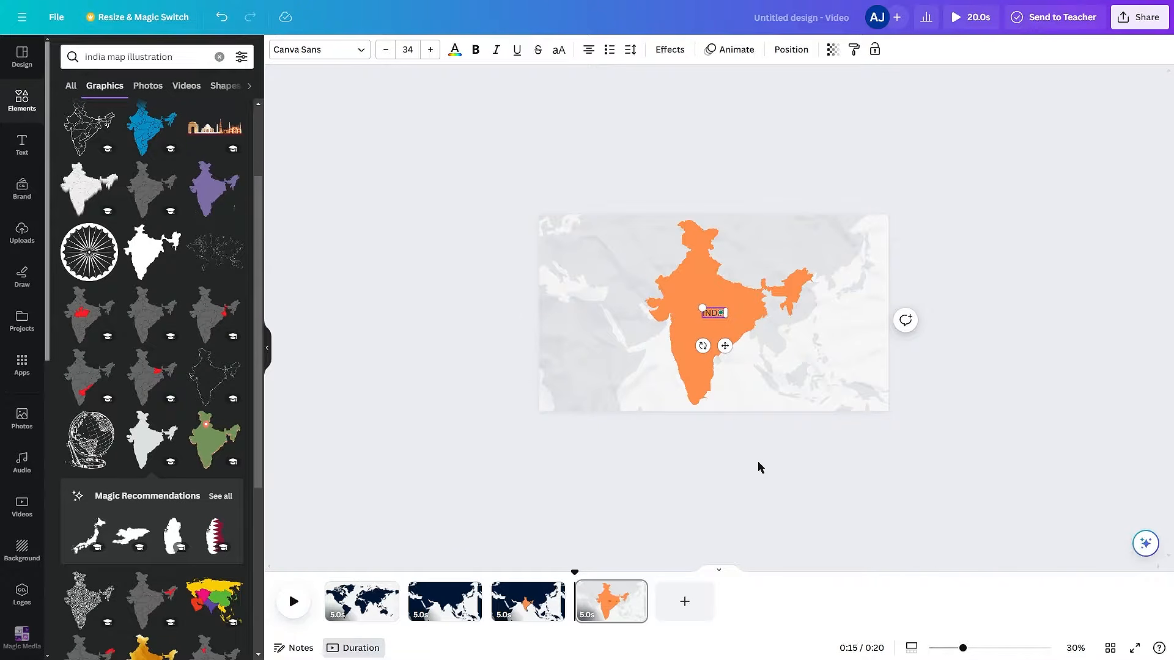
{"action": "left_click", "coordinate": [319, 50]}
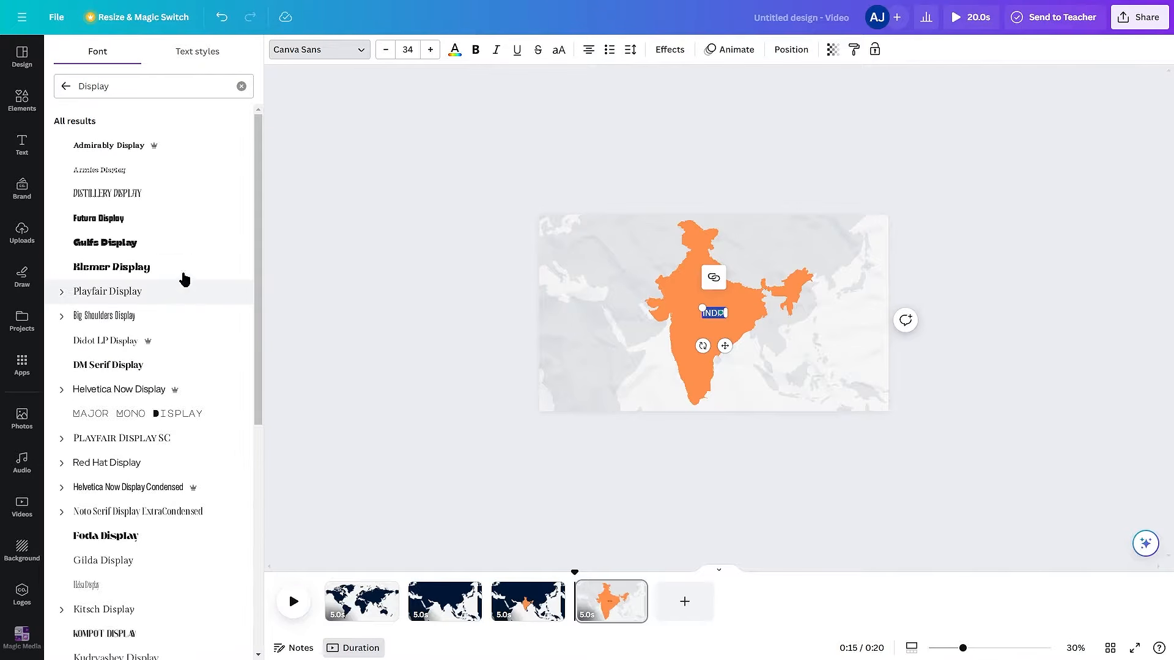
{"action": "left_click", "coordinate": [183, 269]}
{"action": "left_click_drag", "start_coordinate": [698, 308], "coordinate": [593, 270]}
- Recolour the INDIA text with the dark navy document colour
{"action": "left_click", "coordinate": [454, 49]}
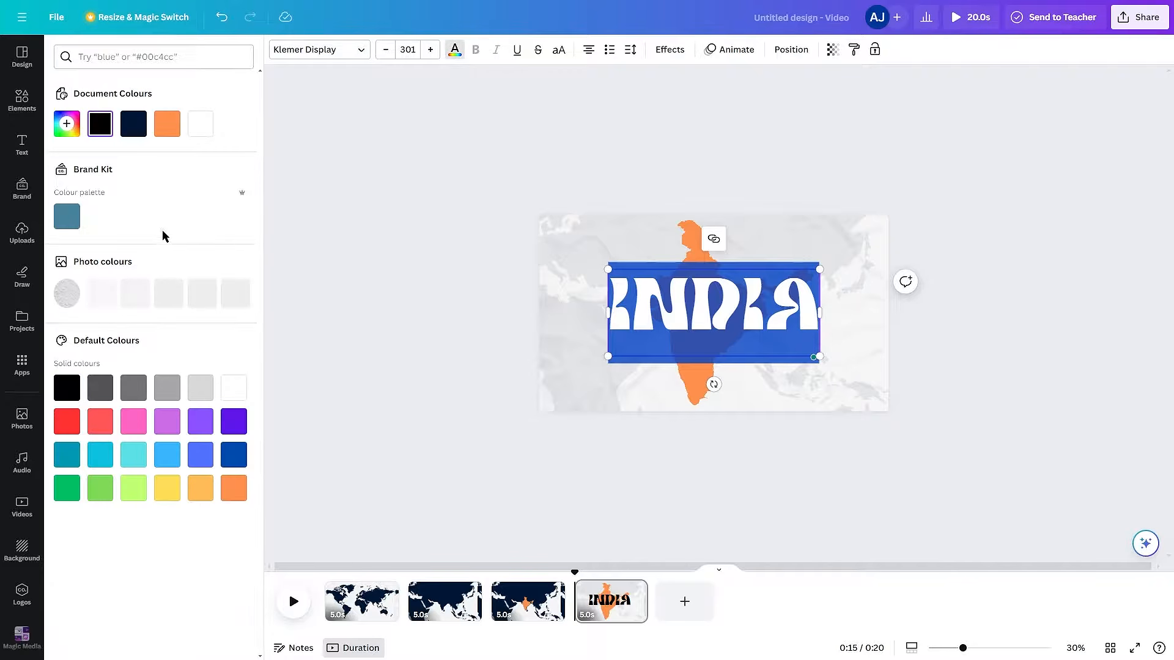
{"action": "left_click", "coordinate": [129, 123]}
{"action": "left_click", "coordinate": [1035, 446]}
- Move the INDIA text partly off the page's lower right side and make it fully transparent
{"action": "left_click_drag", "start_coordinate": [750, 319], "coordinate": [886, 397]}
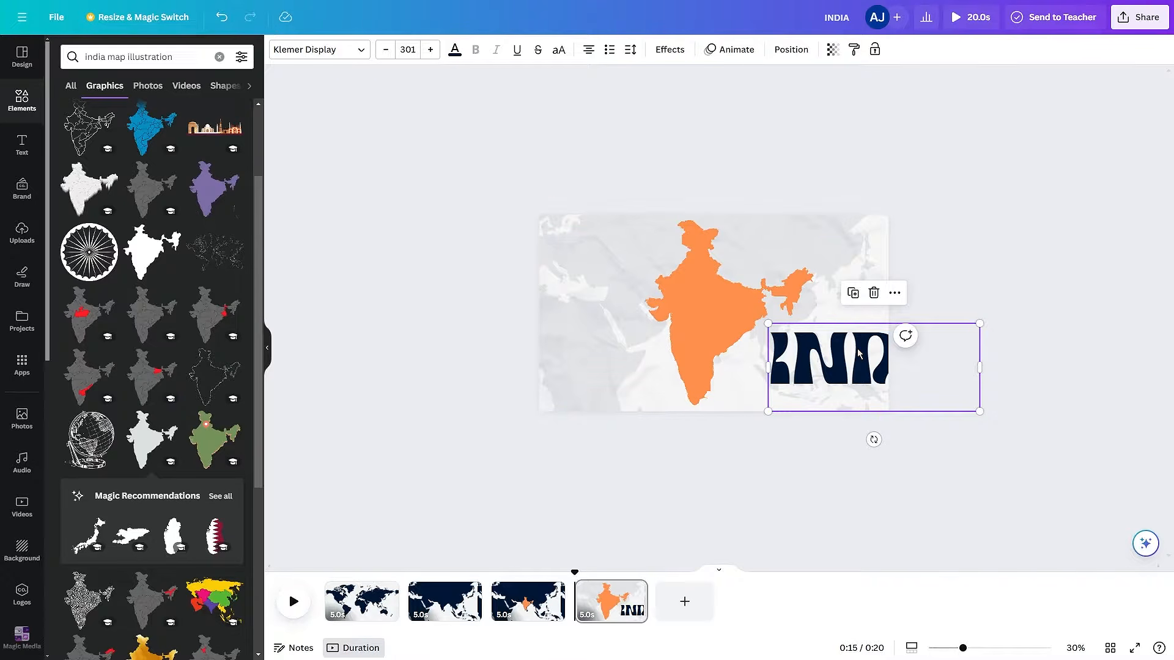
{"action": "left_click", "coordinate": [831, 54]}
{"action": "left_click_drag", "start_coordinate": [831, 98], "coordinate": [688, 126]}
- Duplicate the fourth page, then shift the India map to the page's left side and bring the INDIA text in beside it
{"action": "left_click", "coordinate": [619, 610]}
{"action": "key", "text": "ctrl+d"}
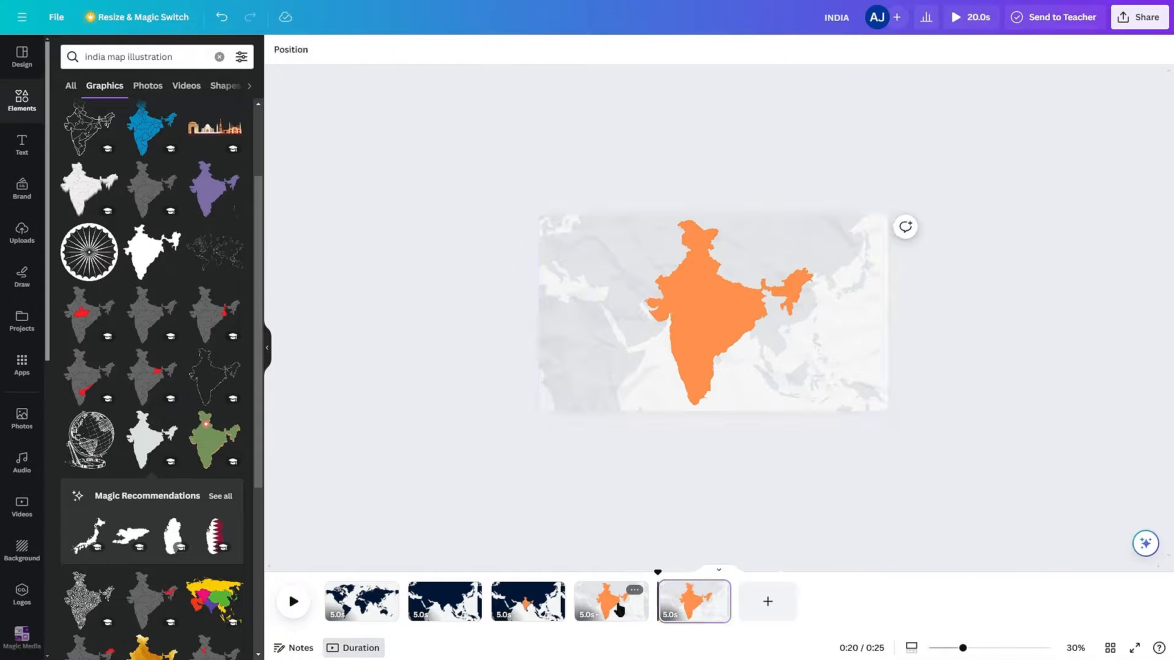
{"action": "left_click", "coordinate": [741, 306]}
{"action": "left_click_drag", "start_coordinate": [742, 307], "coordinate": [653, 293]}
{"action": "left_click_drag", "start_coordinate": [870, 364], "coordinate": [773, 351]}
- Restore the INDIA text to full opacity and nudge it slightly left, clear of the page edge
{"action": "left_click", "coordinate": [833, 49]}
{"action": "left_click_drag", "start_coordinate": [716, 94], "coordinate": [851, 105]}
{"action": "left_click", "coordinate": [812, 375]}
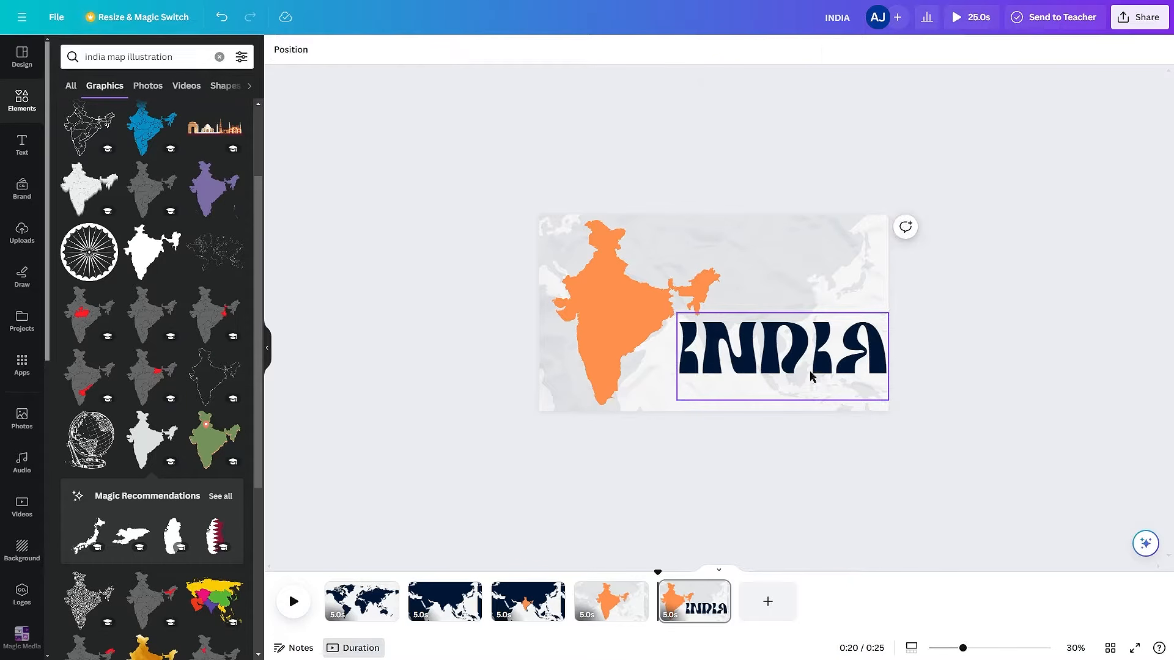
{"action": "left_click_drag", "start_coordinate": [812, 375], "coordinate": [806, 376]}
{"action": "left_click", "coordinate": [921, 439]}
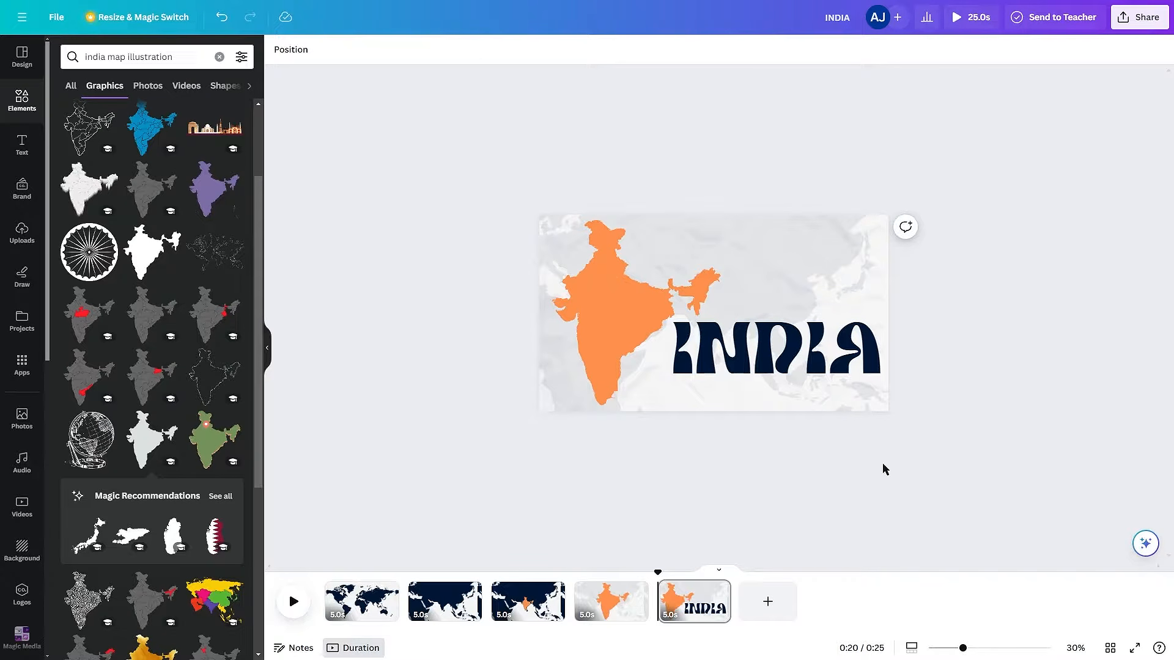
- Add a Match & Move transition after the first page and apply it between all pages
{"action": "left_click", "coordinate": [404, 614]}
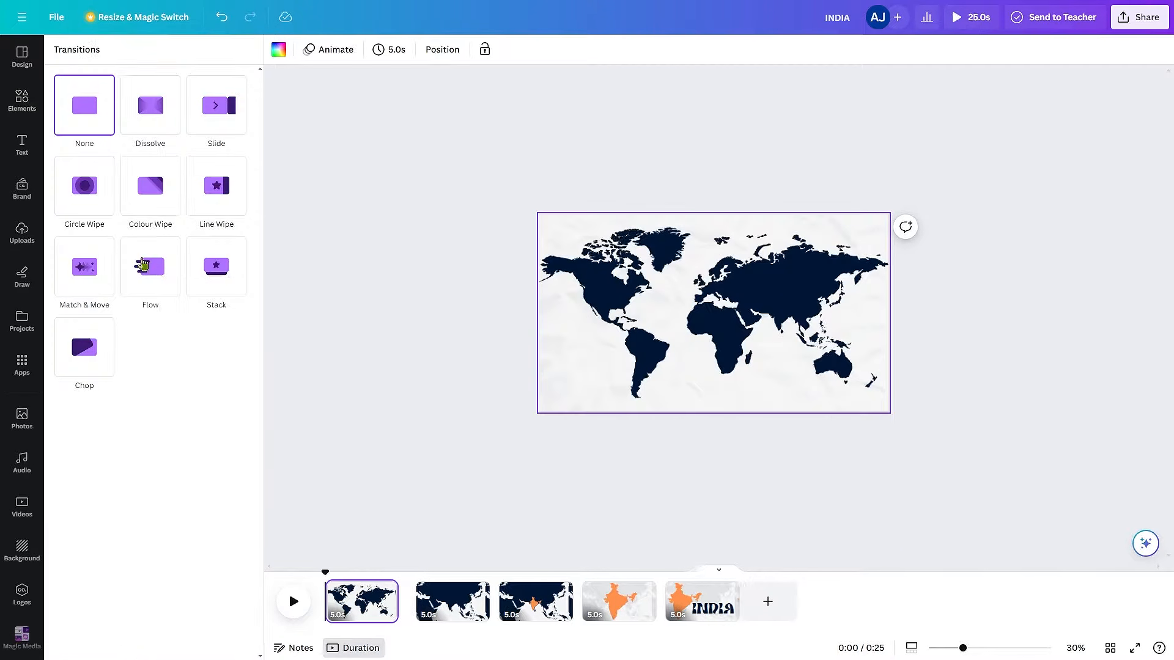
{"action": "left_click", "coordinate": [84, 266]}
{"action": "left_click", "coordinate": [154, 638]}
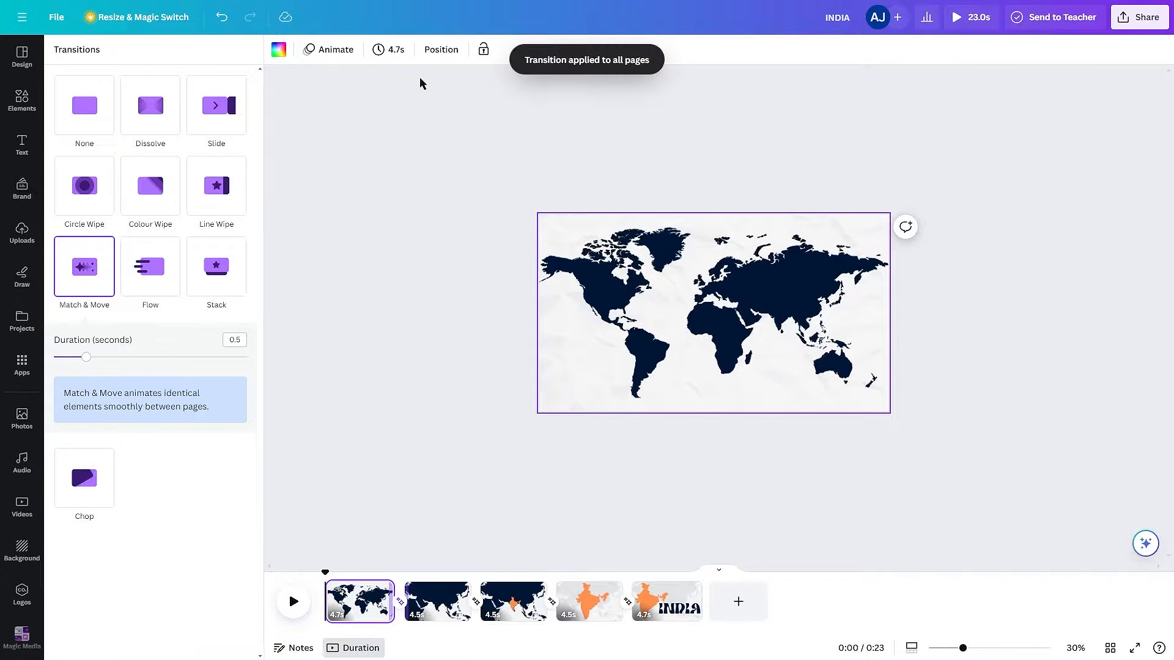
- Set the page timing to 0.8 seconds and apply it to all five pages
{"action": "left_click", "coordinate": [389, 49]}
{"action": "type", "text": "0.8"}
{"action": "key", "text": "Return"}
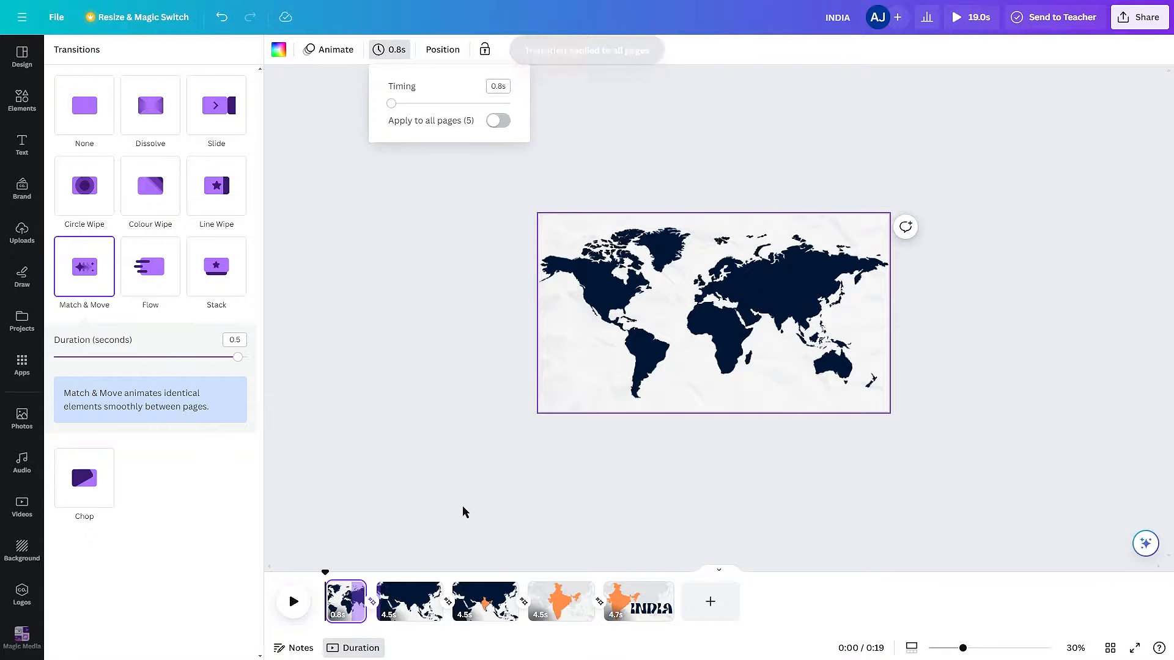
{"action": "left_click", "coordinate": [465, 122]}
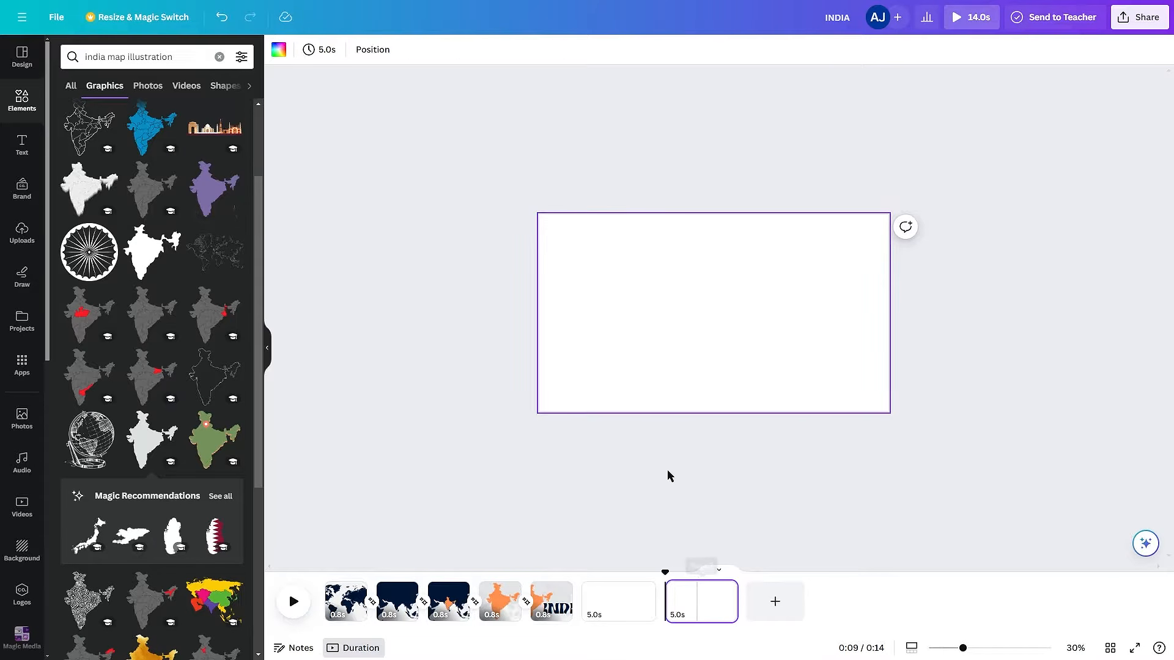
- Paste the orange India map onto the blank last page
{"action": "key", "text": "ctrl+v"}
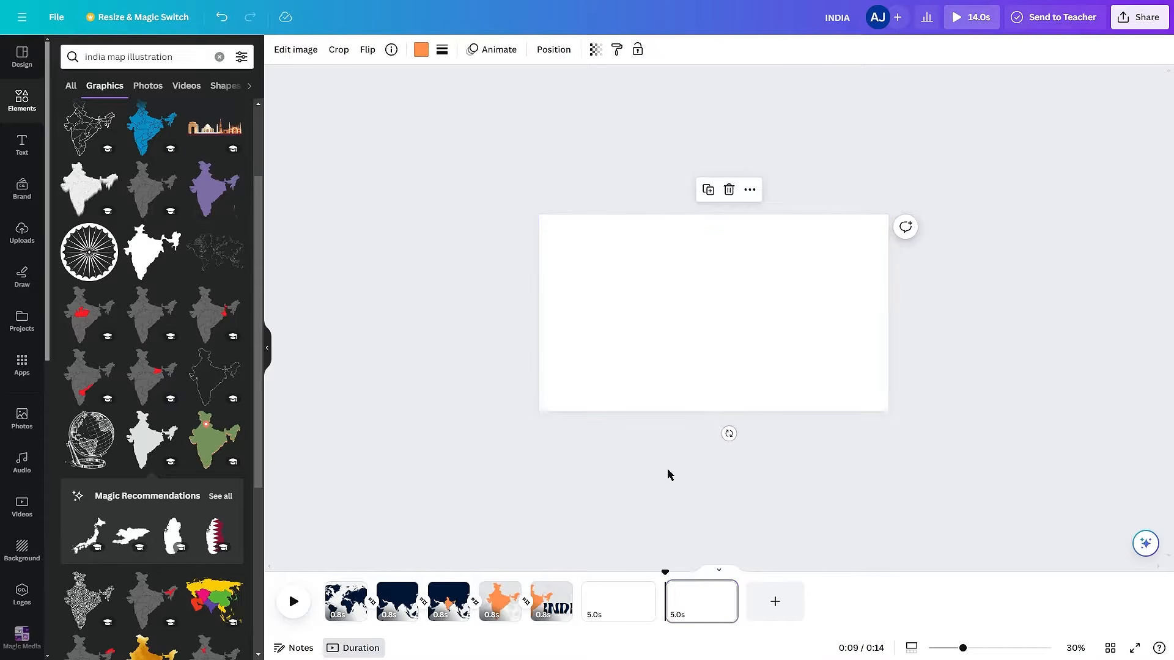
{"action": "left_click", "coordinate": [860, 498]}
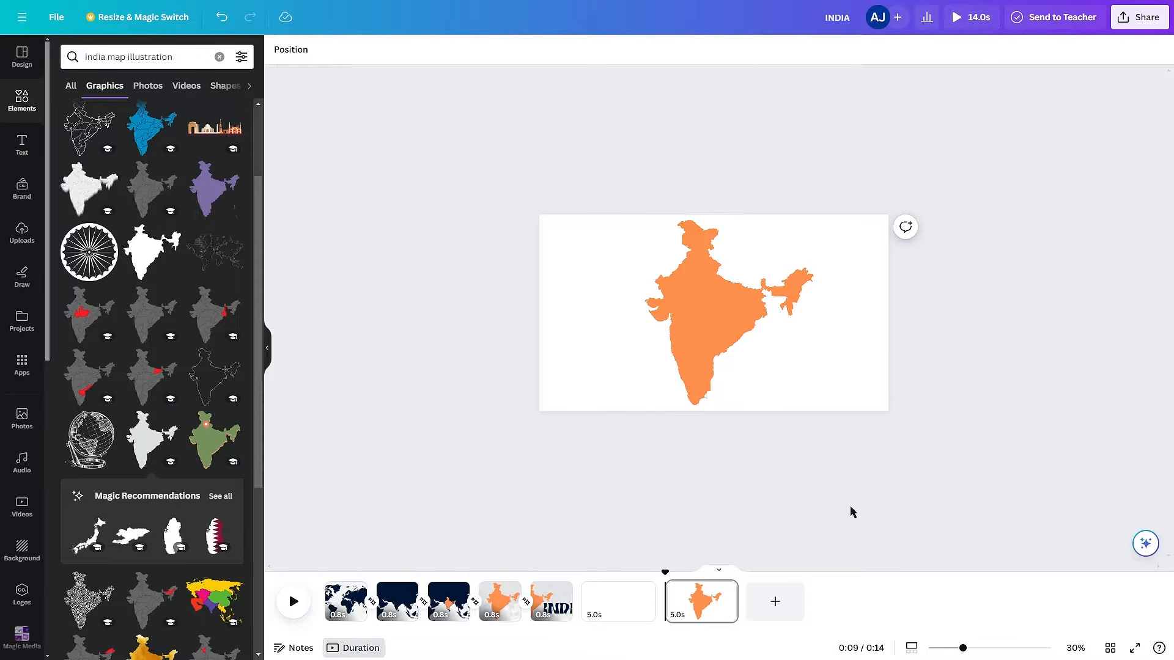
{"action": "scroll", "coordinate": [764, 393], "scroll_direction": "up", "scroll_amount": 1}
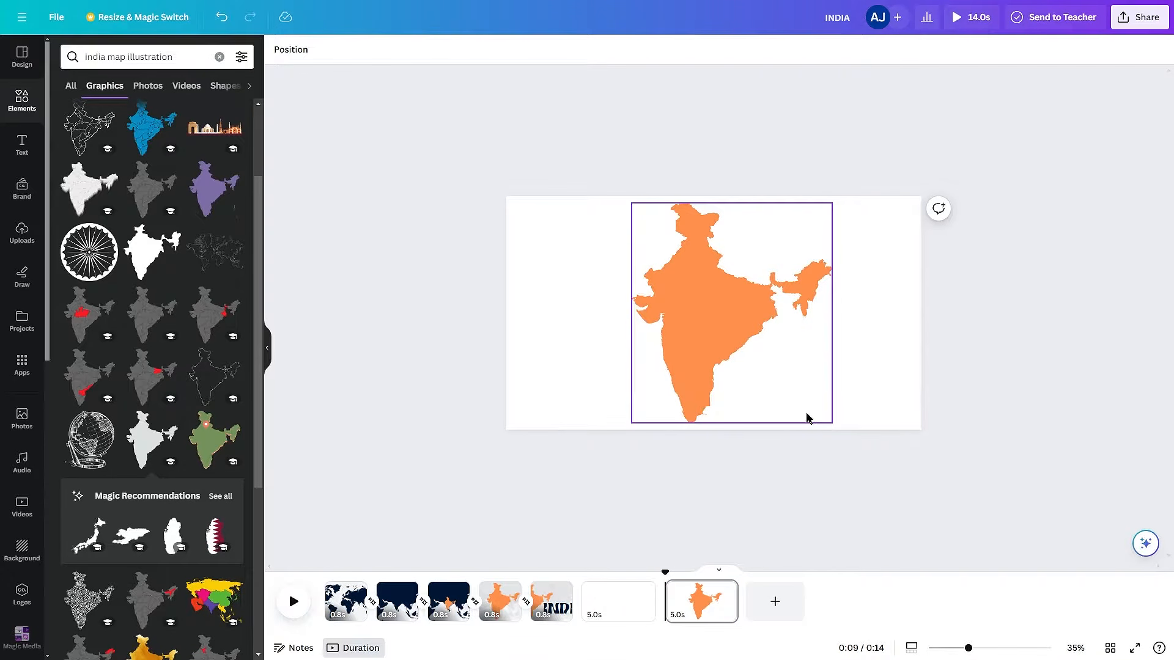
- Search the graphics library for "delhi map illustration"
{"action": "scroll", "coordinate": [807, 419], "scroll_direction": "up", "scroll_amount": 1}
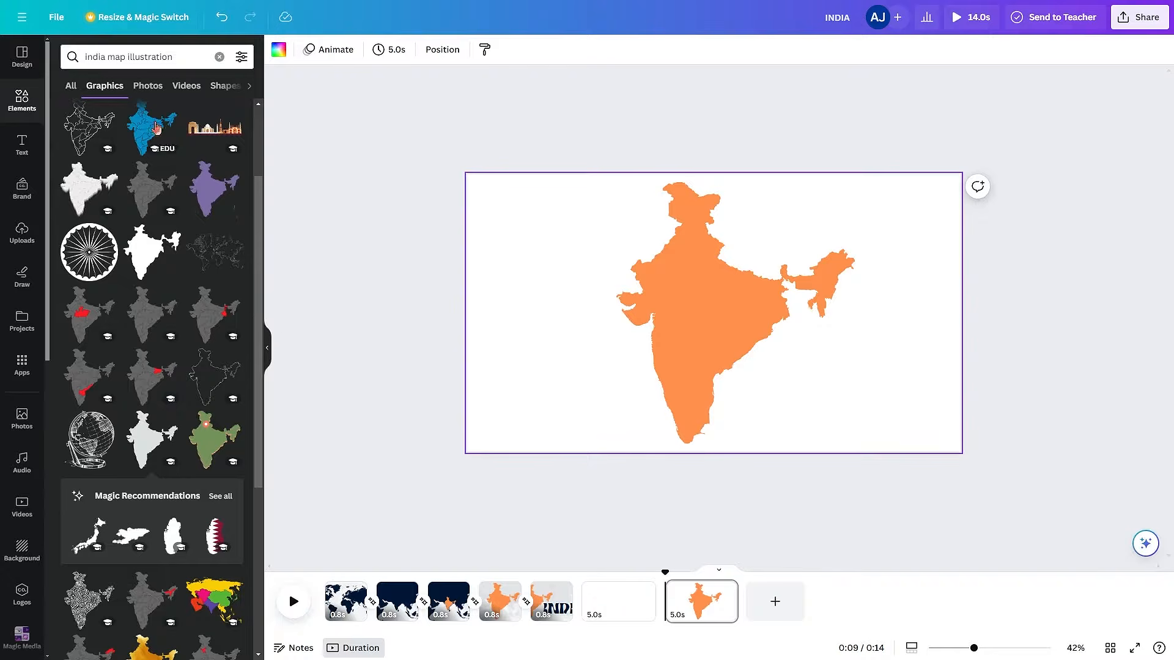
{"action": "left_click", "coordinate": [116, 57]}
{"action": "double_click", "coordinate": [99, 57]}
{"action": "type", "text": "delhi"}
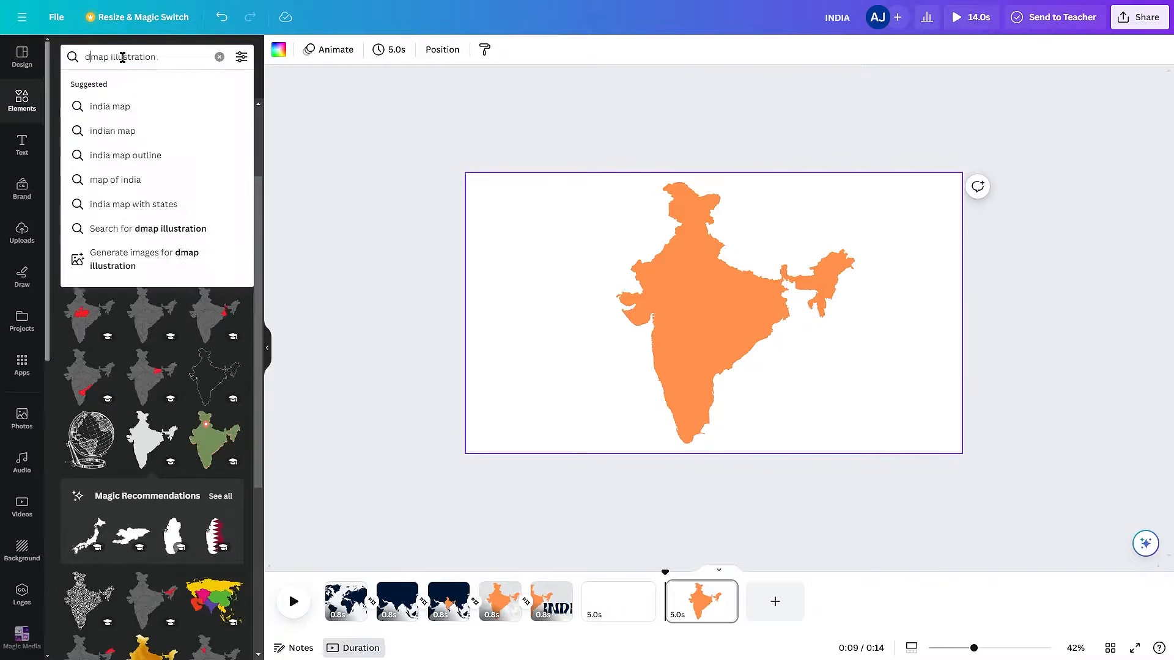
{"action": "key", "text": "Return"}
{"action": "left_click", "coordinate": [105, 58]}
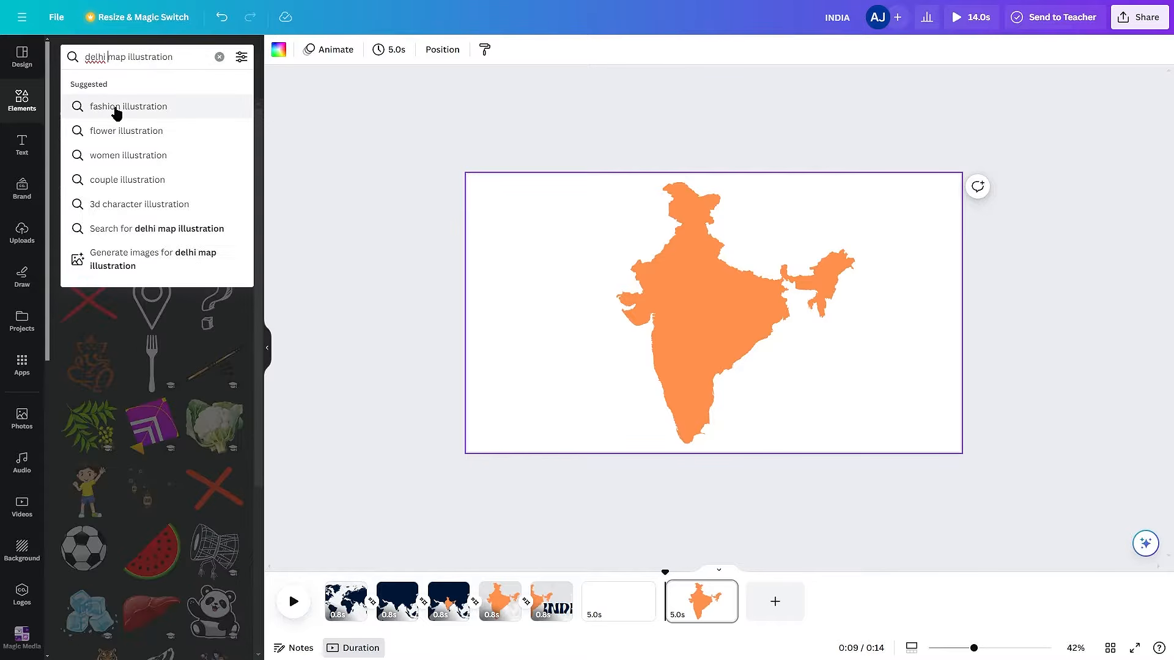
{"action": "left_click", "coordinate": [116, 110]}
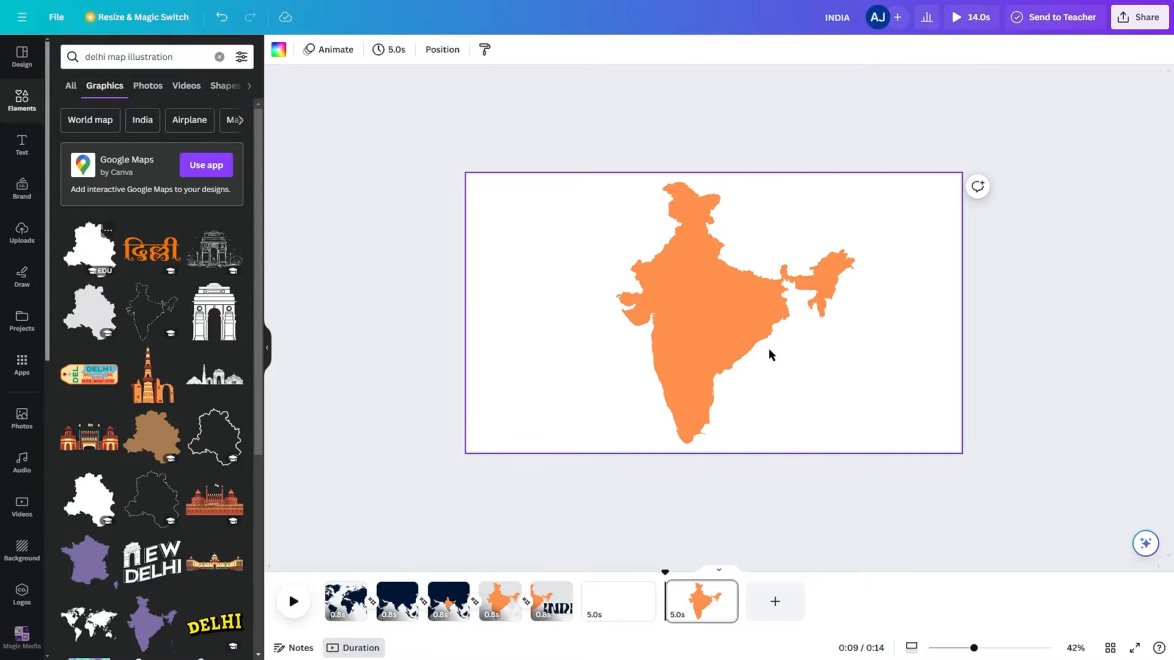
- Place the white Delhi map graphic on the page, shrunk to a tiny shape over Delhi's location in northern India
{"action": "scroll", "coordinate": [780, 366], "scroll_direction": "up", "scroll_amount": 1}
{"action": "left_click_drag", "start_coordinate": [776, 378], "coordinate": [695, 272]}
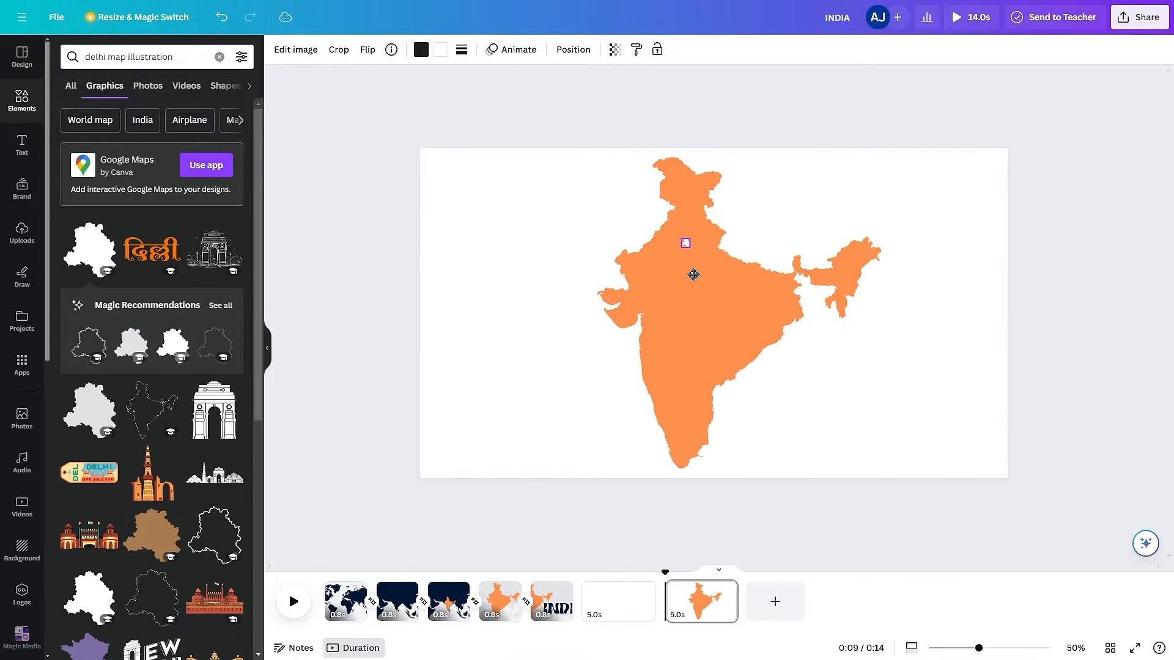
{"action": "left_click", "coordinate": [584, 214]}
{"action": "left_click", "coordinate": [687, 243]}
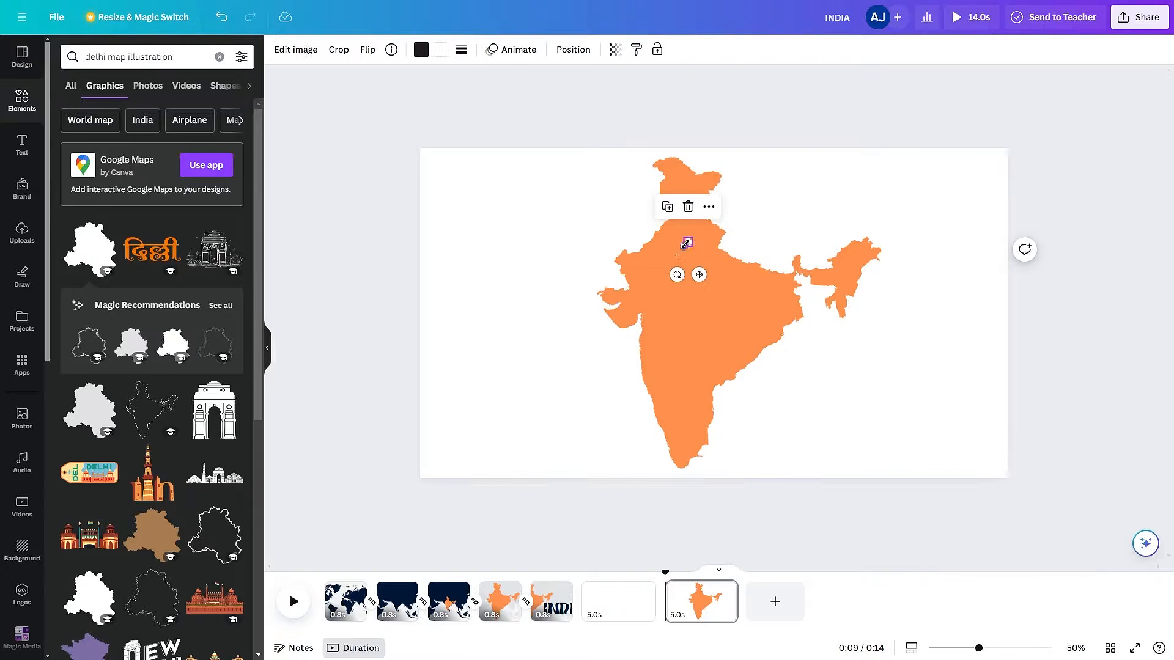
- Recolour the India map dark navy and both colours of the small Delhi shape orange
{"action": "left_click", "coordinate": [438, 50]}
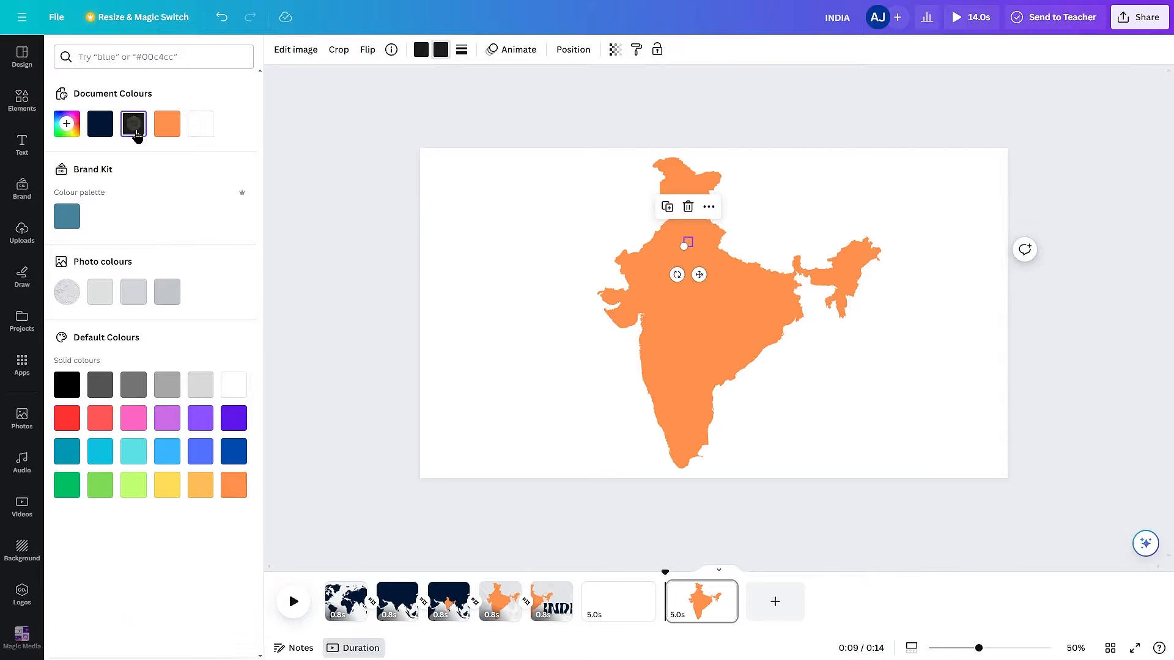
{"action": "left_click", "coordinate": [102, 132]}
{"action": "left_click", "coordinate": [340, 240]}
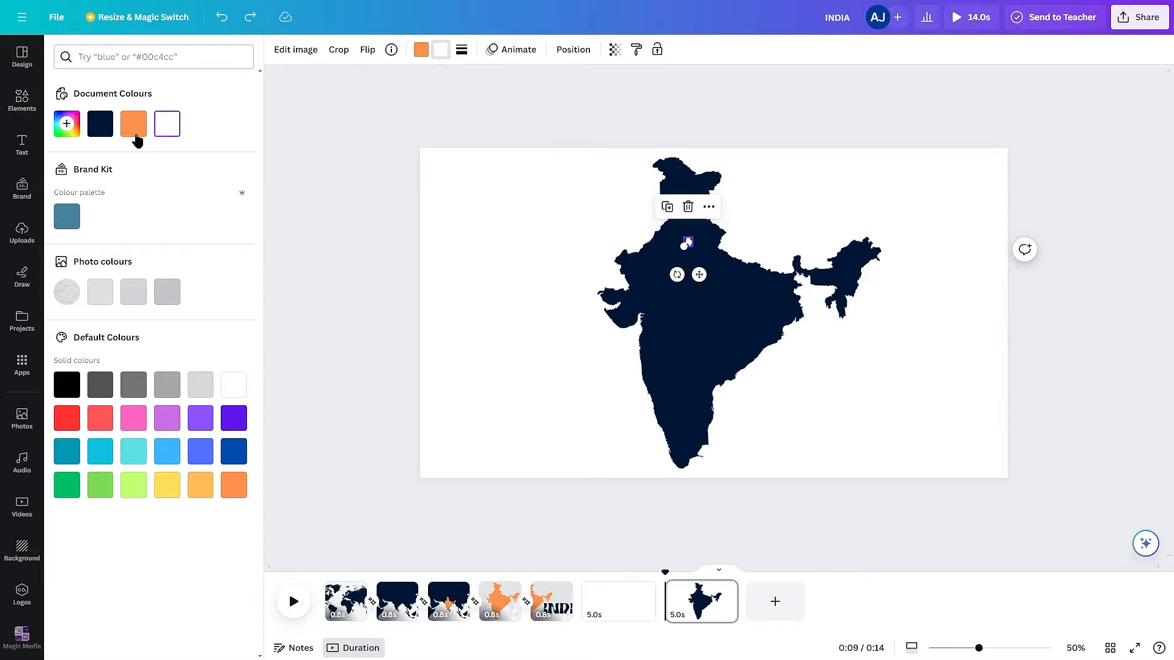
{"action": "left_click", "coordinate": [135, 135]}
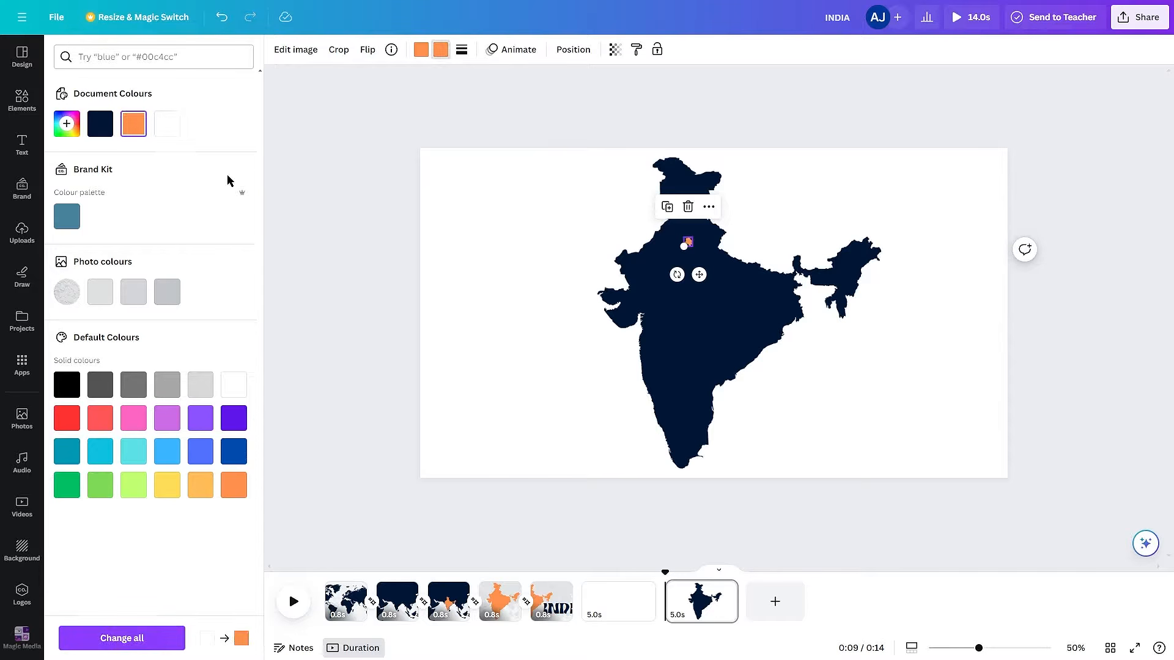
{"action": "left_click", "coordinate": [941, 442]}
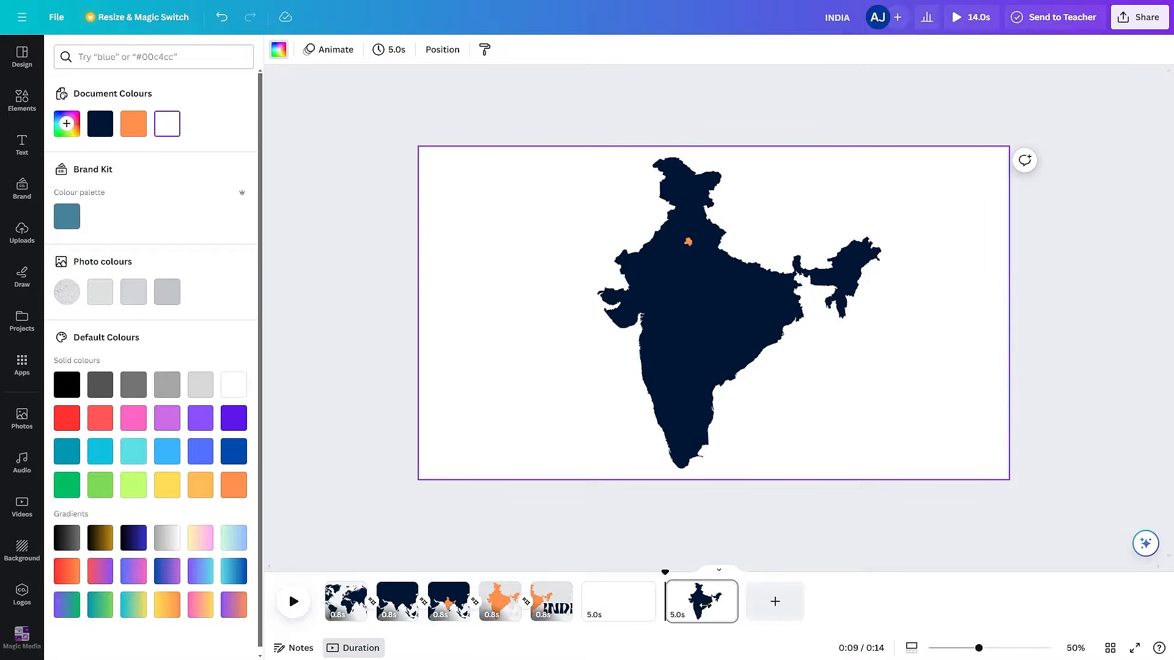
- Duplicate the page and enlarge the India and Delhi maps together beyond the page edges on the copy
{"action": "key", "text": "ctrl+d"}
{"action": "left_click_drag", "start_coordinate": [536, 153], "coordinate": [958, 513]}
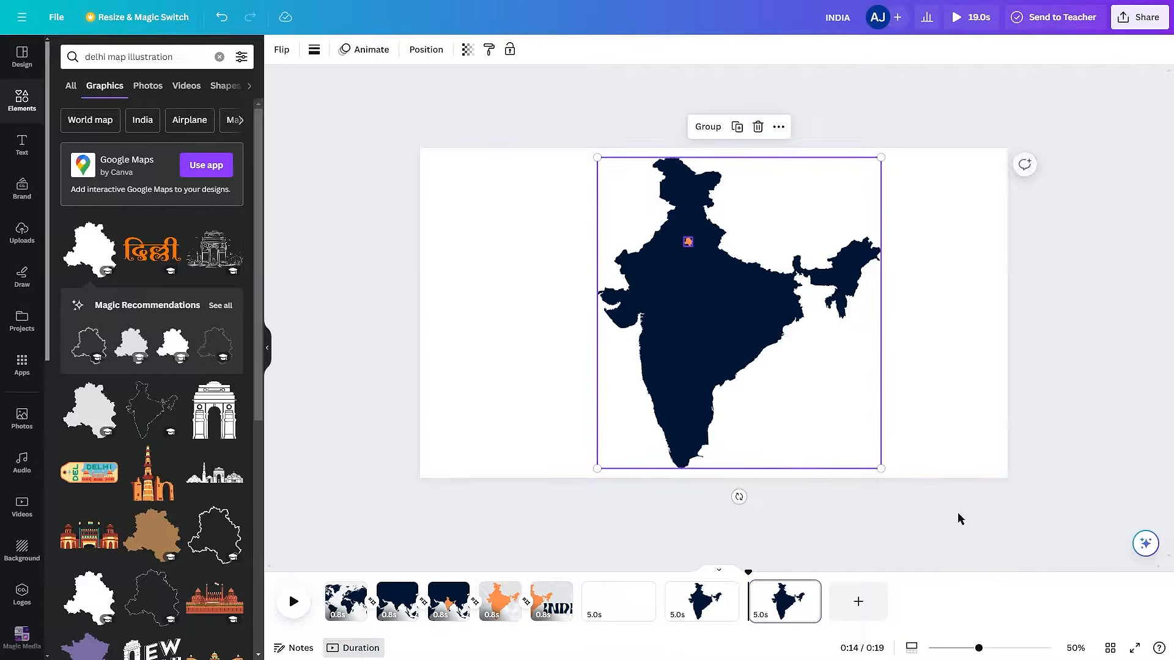
{"action": "left_click_drag", "start_coordinate": [879, 468], "coordinate": [1151, 597]}
{"action": "left_click_drag", "start_coordinate": [776, 259], "coordinate": [806, 391]}
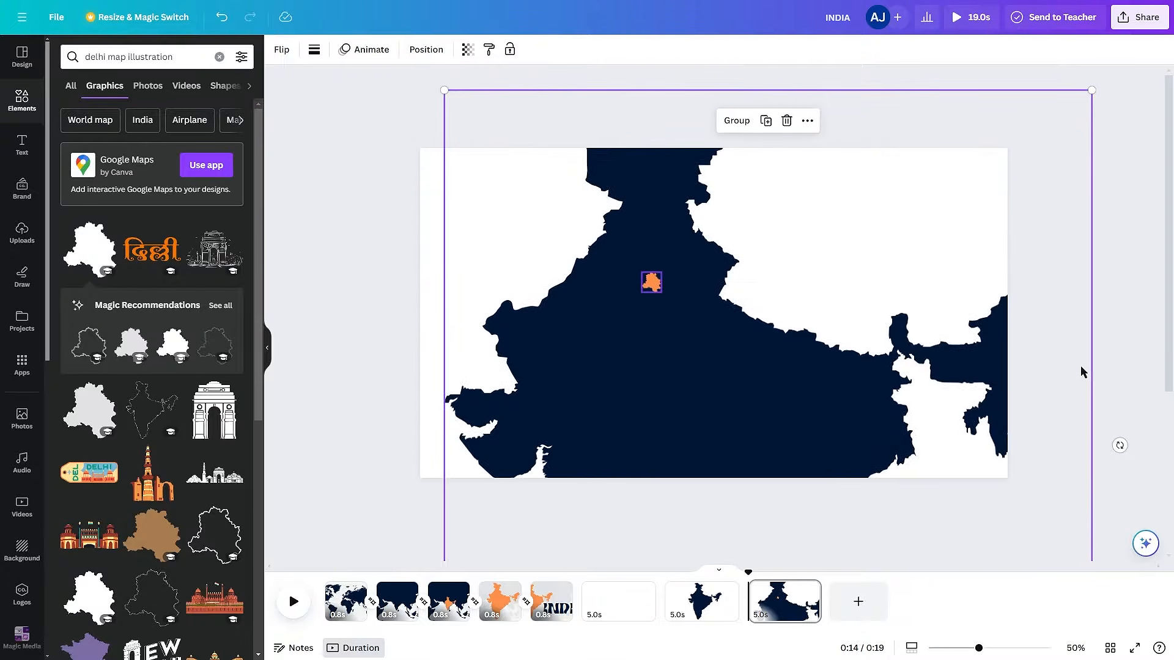
- Enlarge both maps together further and reposition them so the orange Delhi shape sits near the page centre
{"action": "key", "text": "ctrl+minus"}
{"action": "left_click_drag", "start_coordinate": [903, 202], "coordinate": [1077, 147]}
{"action": "left_click_drag", "start_coordinate": [702, 338], "coordinate": [736, 383]}
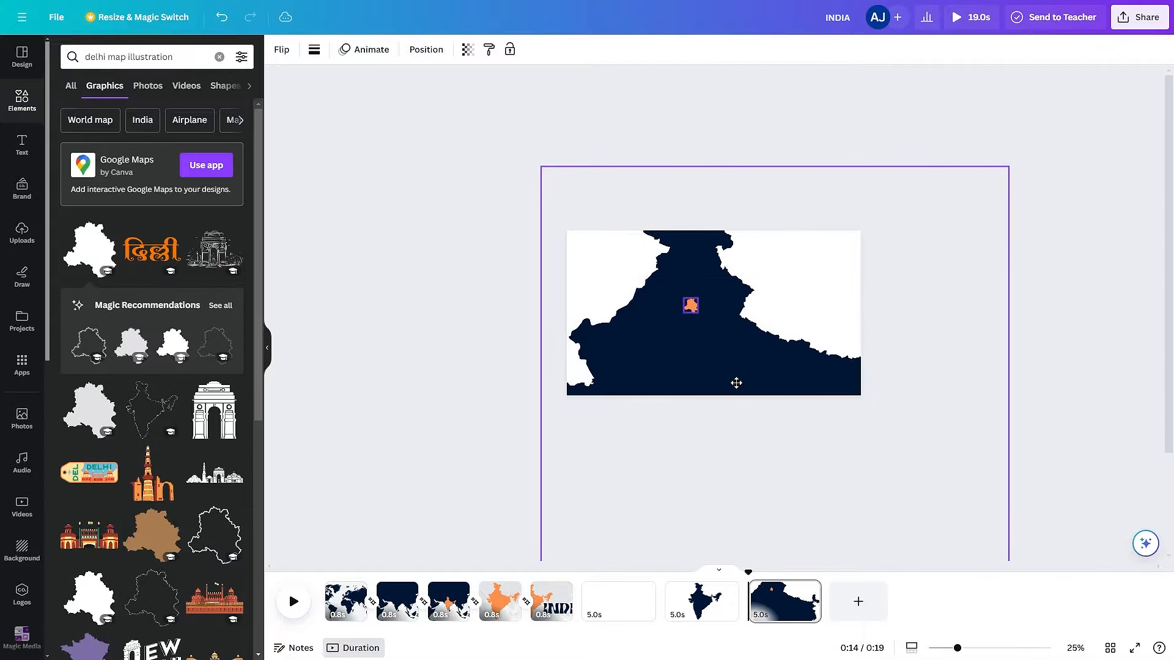
{"action": "left_click_drag", "start_coordinate": [1012, 167], "coordinate": [1120, 129]}
{"action": "left_click_drag", "start_coordinate": [678, 385], "coordinate": [704, 430]}
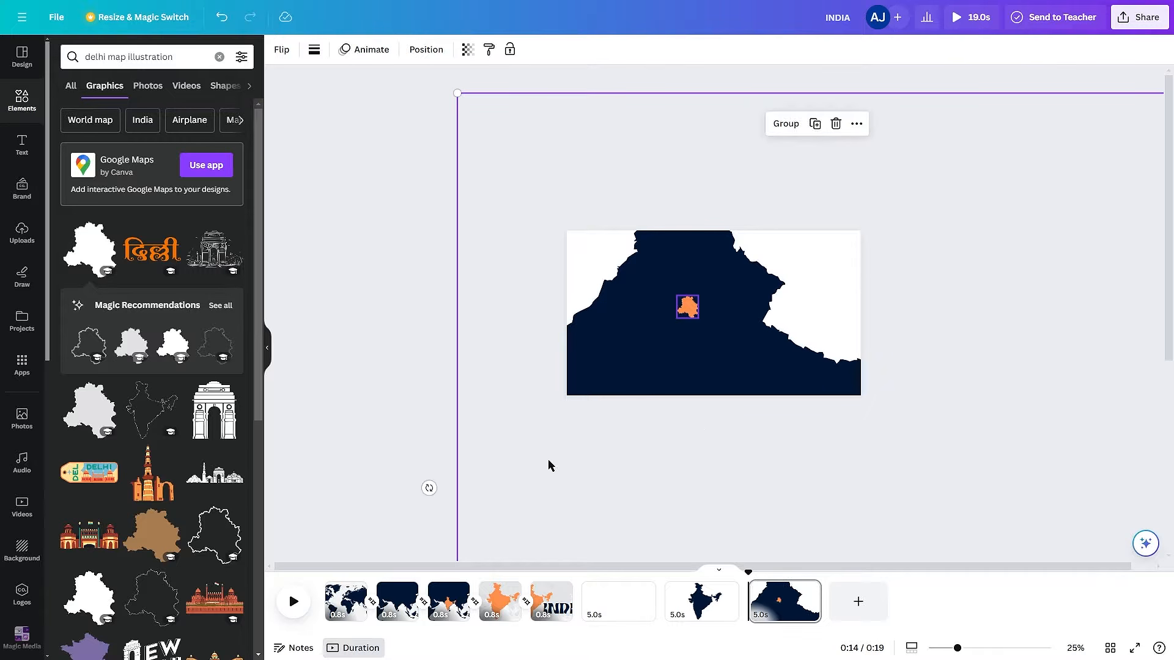
{"action": "left_click_drag", "start_coordinate": [457, 93], "coordinate": [367, 37]}
{"action": "left_click_drag", "start_coordinate": [508, 194], "coordinate": [545, 255]}
{"action": "left_click", "coordinate": [388, 285]}
{"action": "key", "text": "ctrl+plus"}
- Duplicate the zoomed-in page and add a short white vertical line just right of the Delhi shape
{"action": "key", "text": "ctrl+d"}
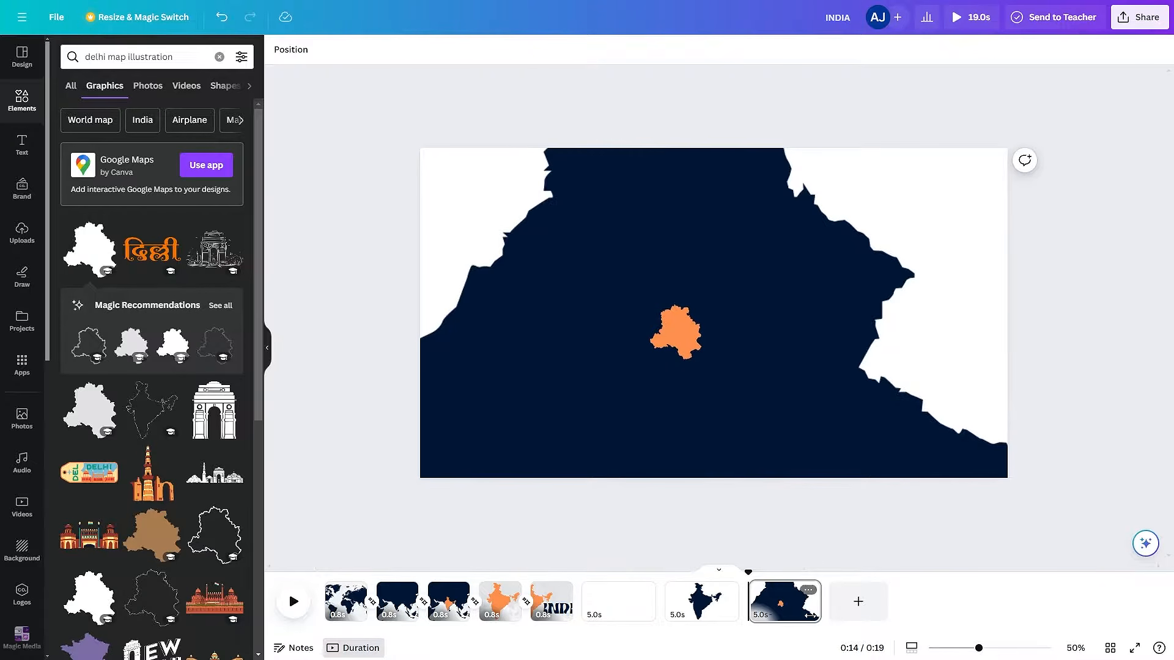
{"action": "left_click", "coordinate": [726, 456]}
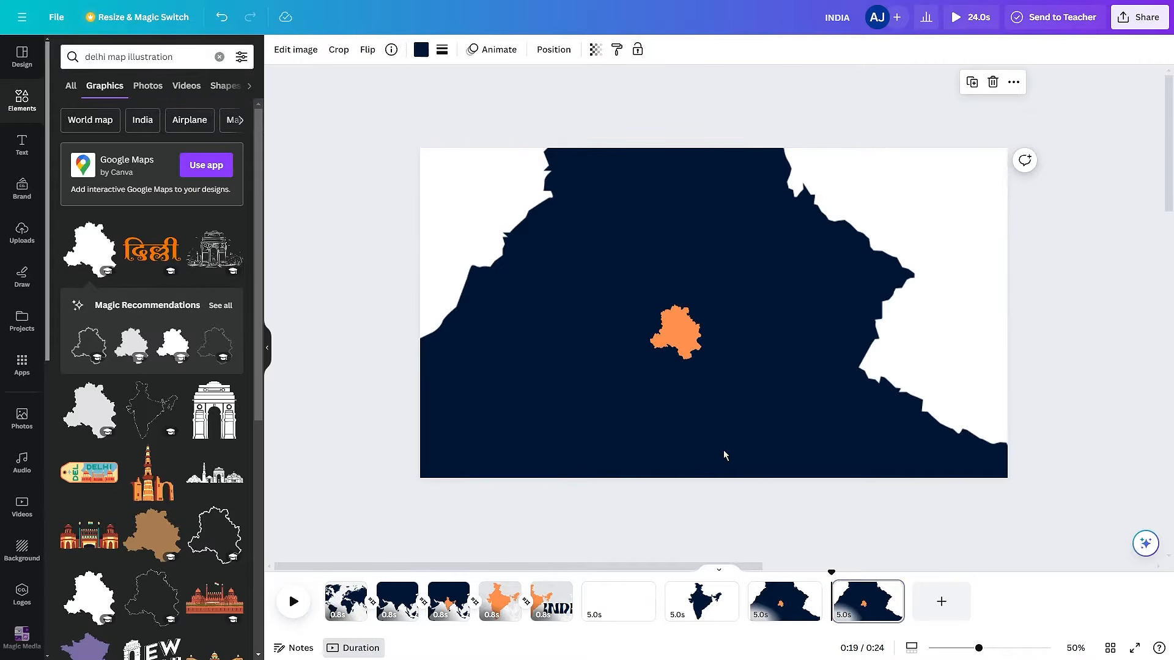
{"action": "key", "text": "l"}
{"action": "left_click_drag", "start_coordinate": [655, 312], "coordinate": [765, 308]}
{"action": "left_click_drag", "start_coordinate": [914, 306], "coordinate": [719, 367]}
{"action": "double_click", "coordinate": [776, 377]}
{"action": "key", "text": "Escape"}
{"action": "left_click", "coordinate": [1065, 380]}
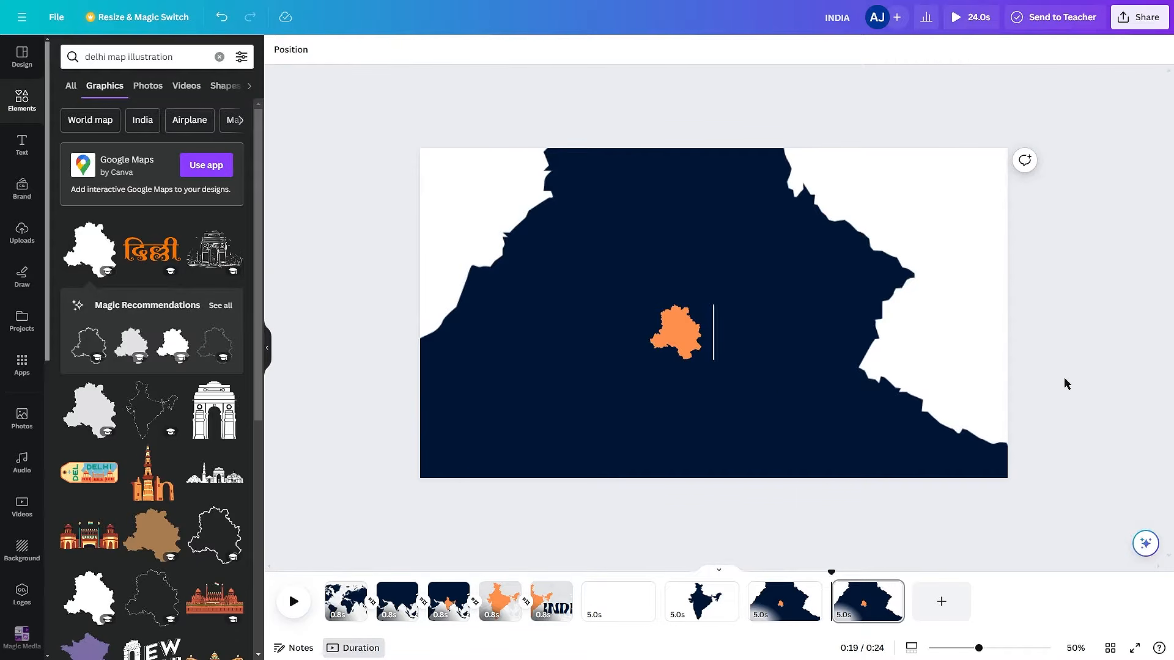
- Add the white title "Delhi" to the right of the vertical line, scaled to nearly the line's height
{"action": "key", "text": "t"}
{"action": "key", "text": "BackSpace"}
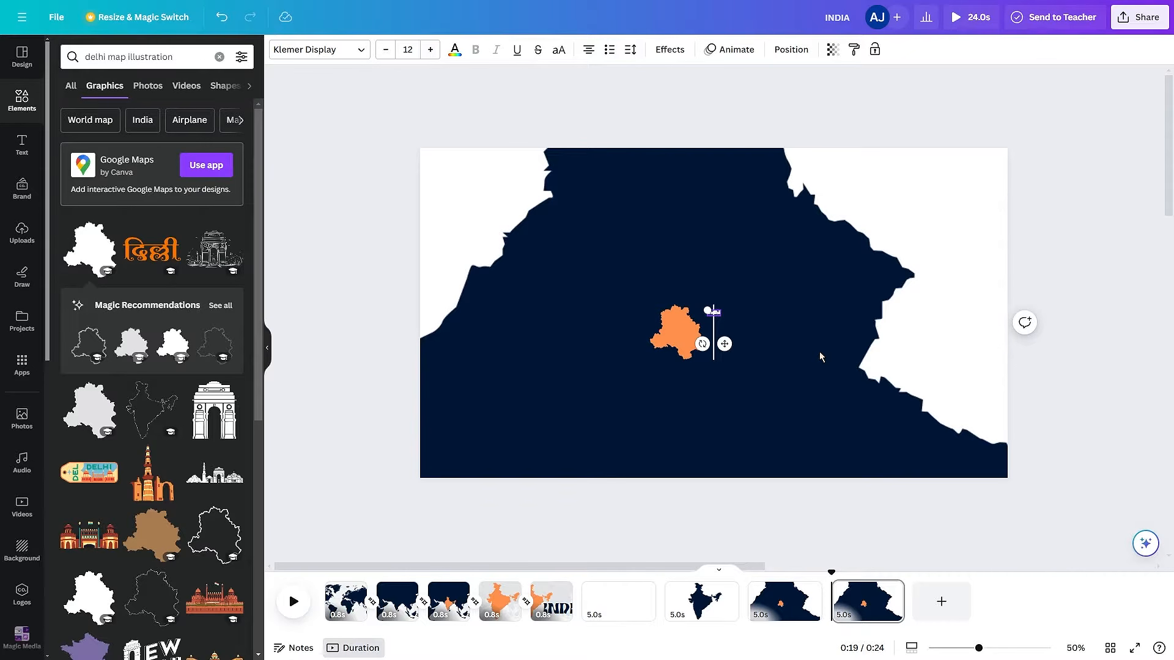
{"action": "type", "text": "Delhi"}
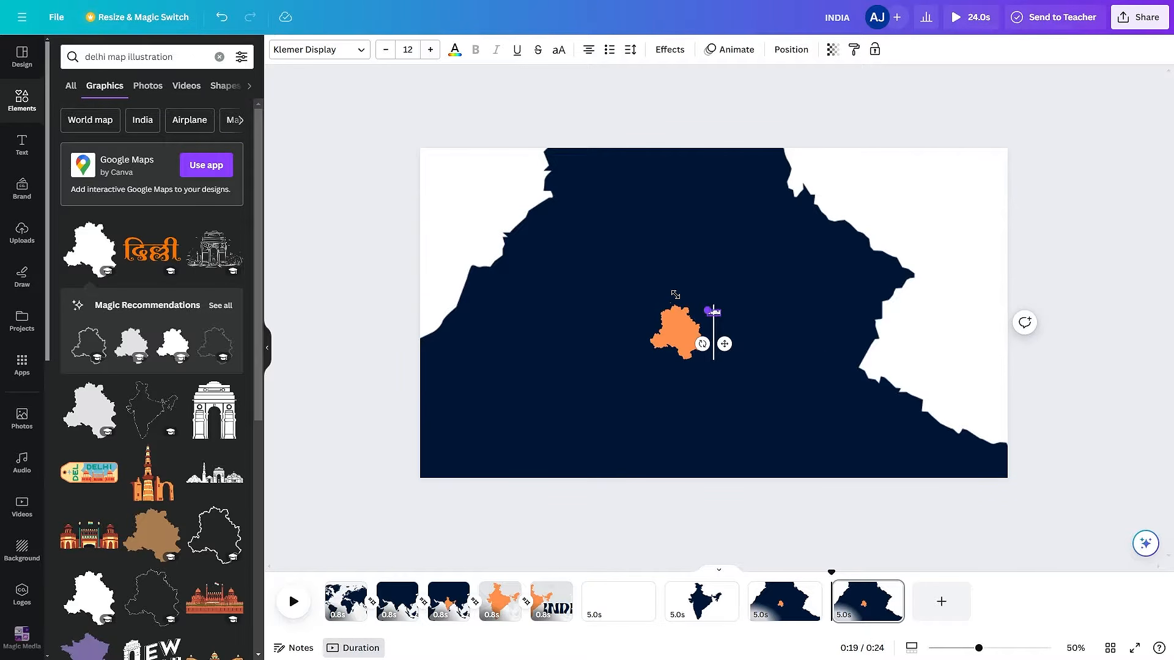
{"action": "left_click_drag", "start_coordinate": [718, 307], "coordinate": [795, 329]}
{"action": "left_click", "coordinate": [798, 434]}
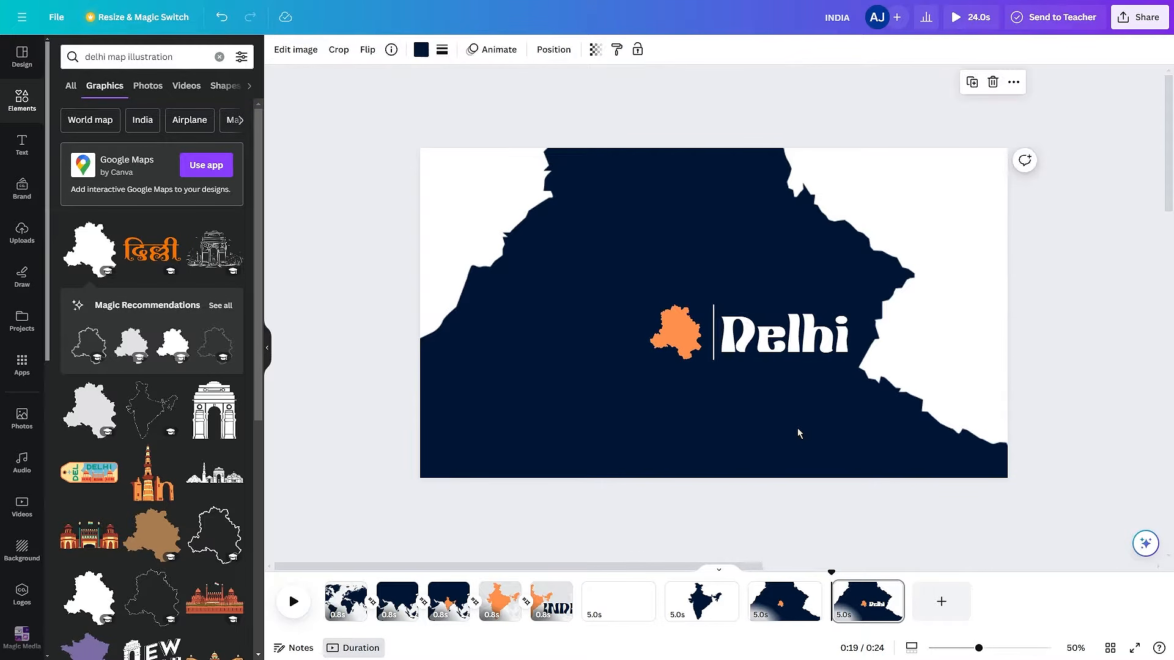
- Add a "Capital" text and set its font to Red Hat Display
{"action": "type", "text": "tCapital"}
{"action": "left_click", "coordinate": [1093, 377]}
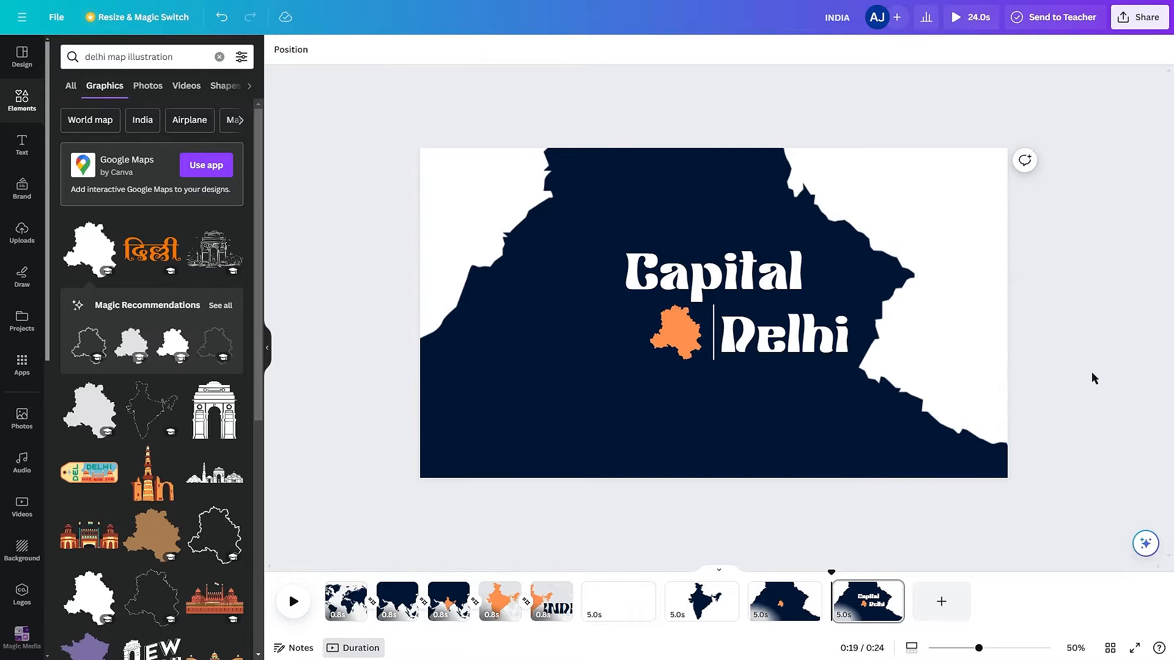
{"action": "left_click", "coordinate": [789, 278]}
{"action": "left_click", "coordinate": [369, 53]}
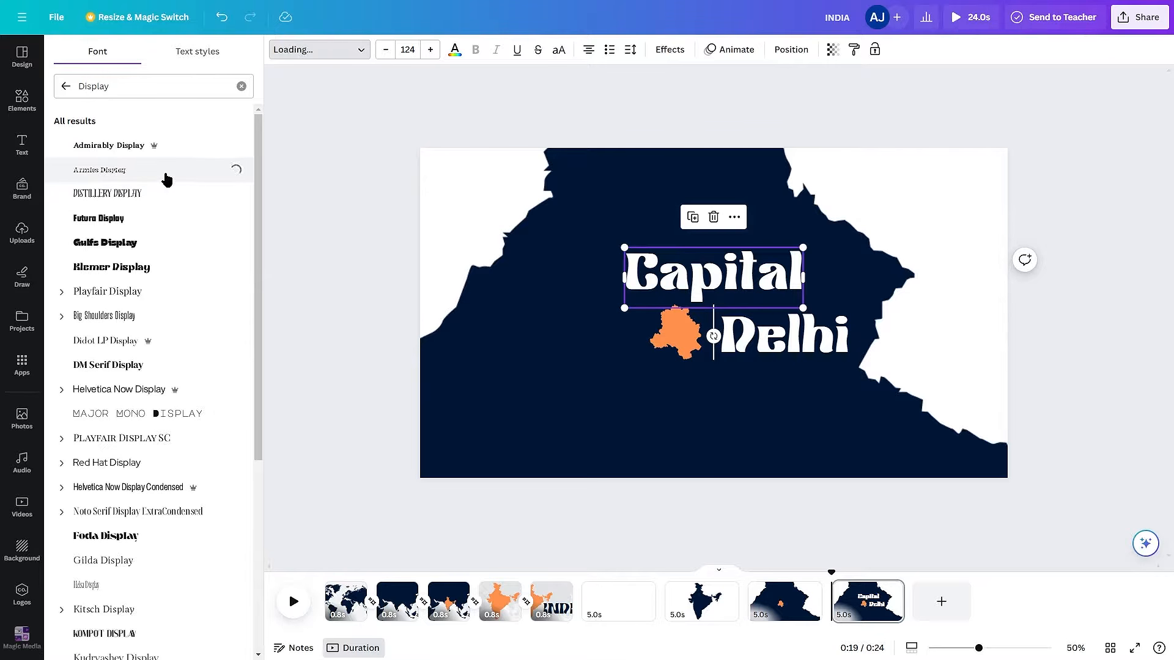
{"action": "left_click", "coordinate": [170, 341]}
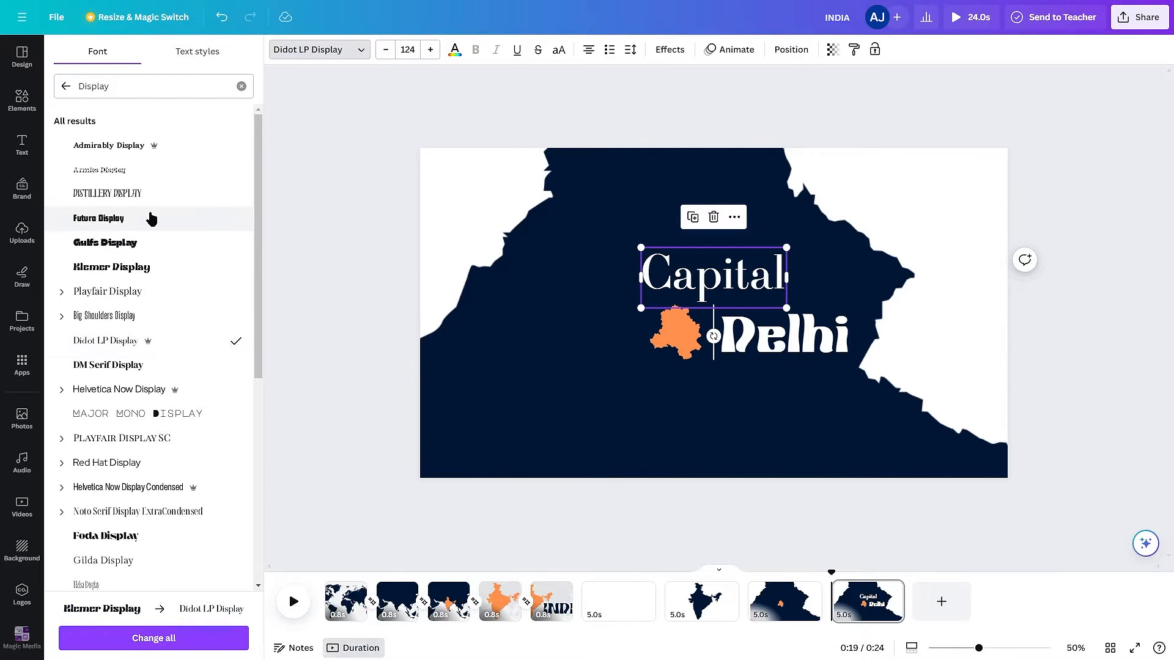
{"action": "left_click", "coordinate": [178, 463]}
- Shrink the "Capital" text to size 25.5 and place it beneath the right end of the Delhi title
{"action": "left_click_drag", "start_coordinate": [787, 247], "coordinate": [667, 281]}
{"action": "left_click_drag", "start_coordinate": [660, 338], "coordinate": [848, 391]}
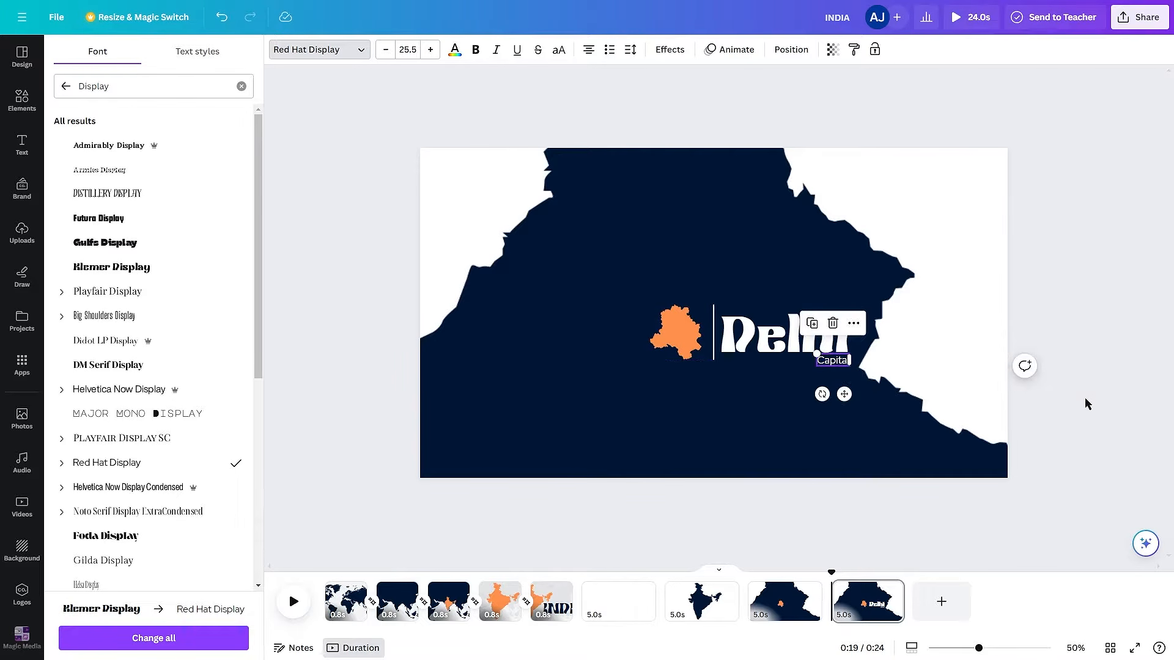
{"action": "left_click", "coordinate": [1020, 466]}
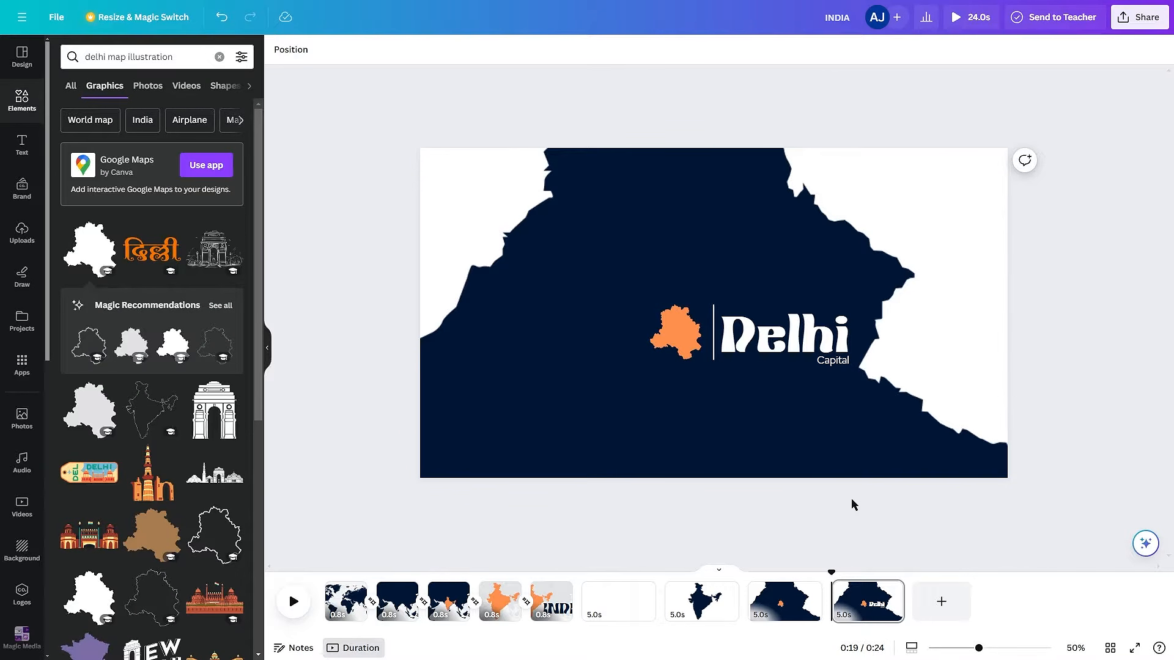
- Apply the Block animation on enter to the Delhi and Capital texts and shift both slightly left
{"action": "left_click", "coordinate": [766, 363]}
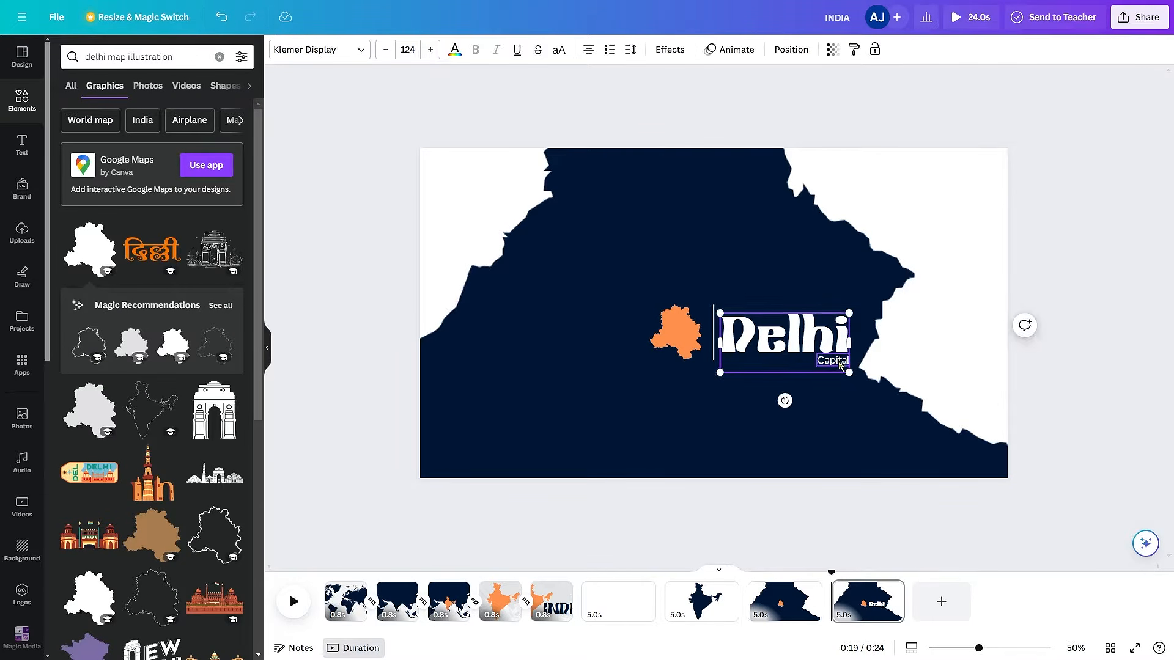
{"action": "left_click", "coordinate": [736, 49]}
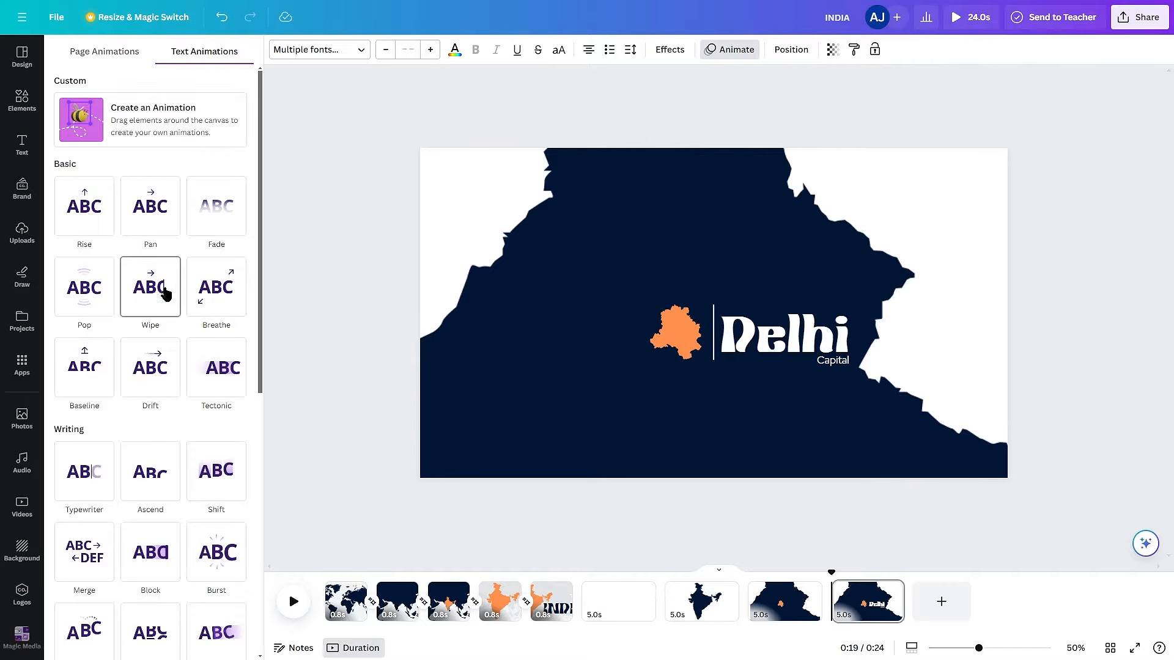
{"action": "scroll", "coordinate": [162, 367], "scroll_direction": "down", "scroll_amount": 3}
{"action": "left_click", "coordinate": [153, 367]}
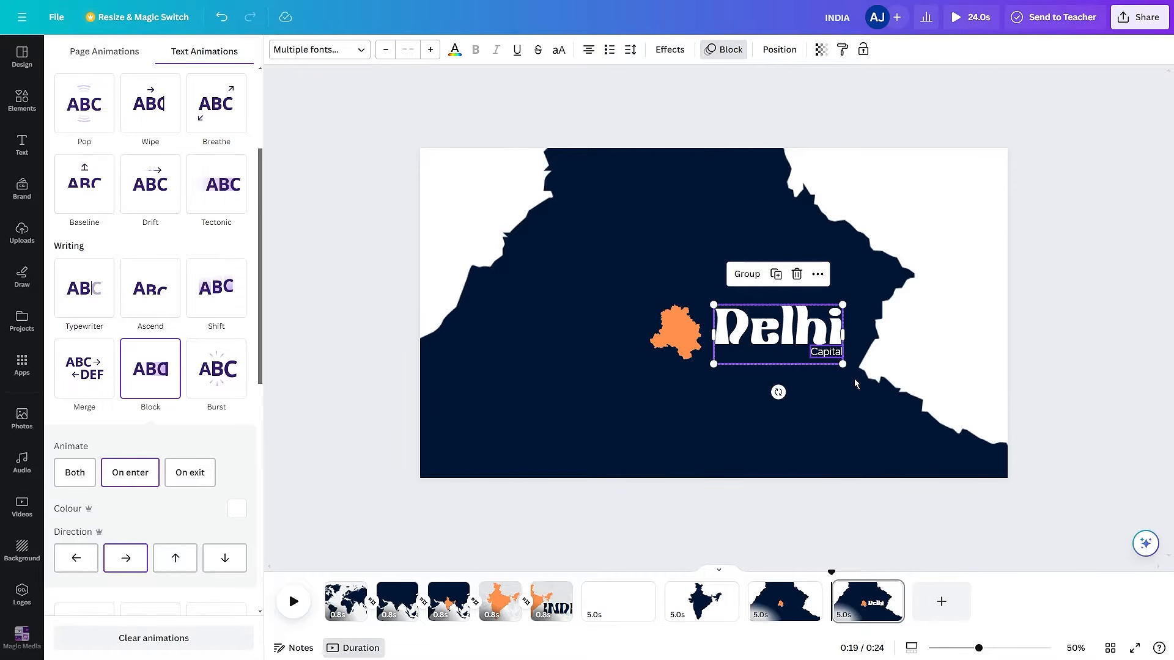
{"action": "left_click", "coordinate": [1034, 483]}
- Nudge the vertical line left so it sits in the gap between the Delhi shape and the title
{"action": "left_click", "coordinate": [711, 356]}
{"action": "scroll", "coordinate": [711, 356], "scroll_direction": "up", "scroll_amount": 5}
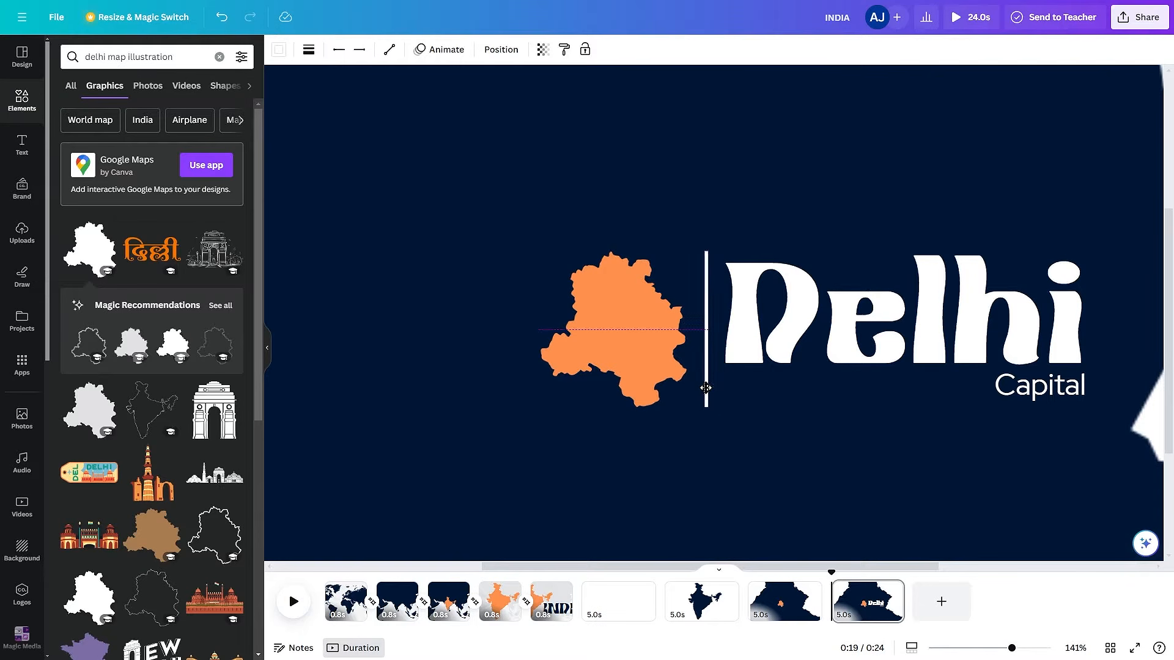
{"action": "left_click", "coordinate": [687, 472]}
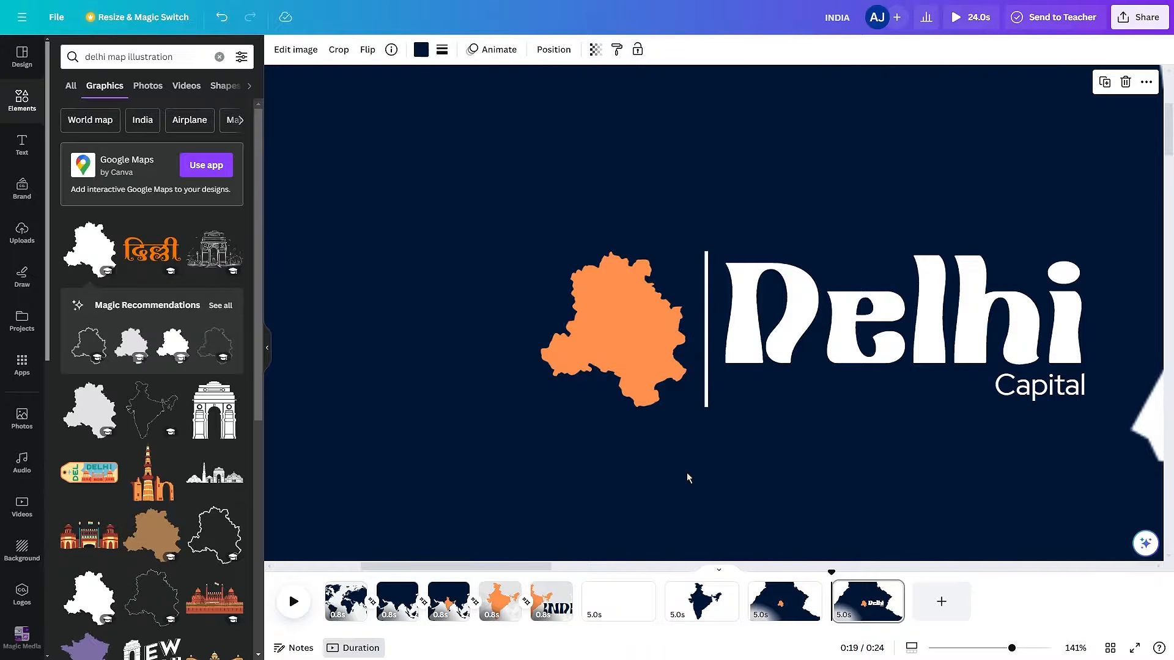
{"action": "scroll", "coordinate": [868, 490], "scroll_direction": "down", "scroll_amount": 5}
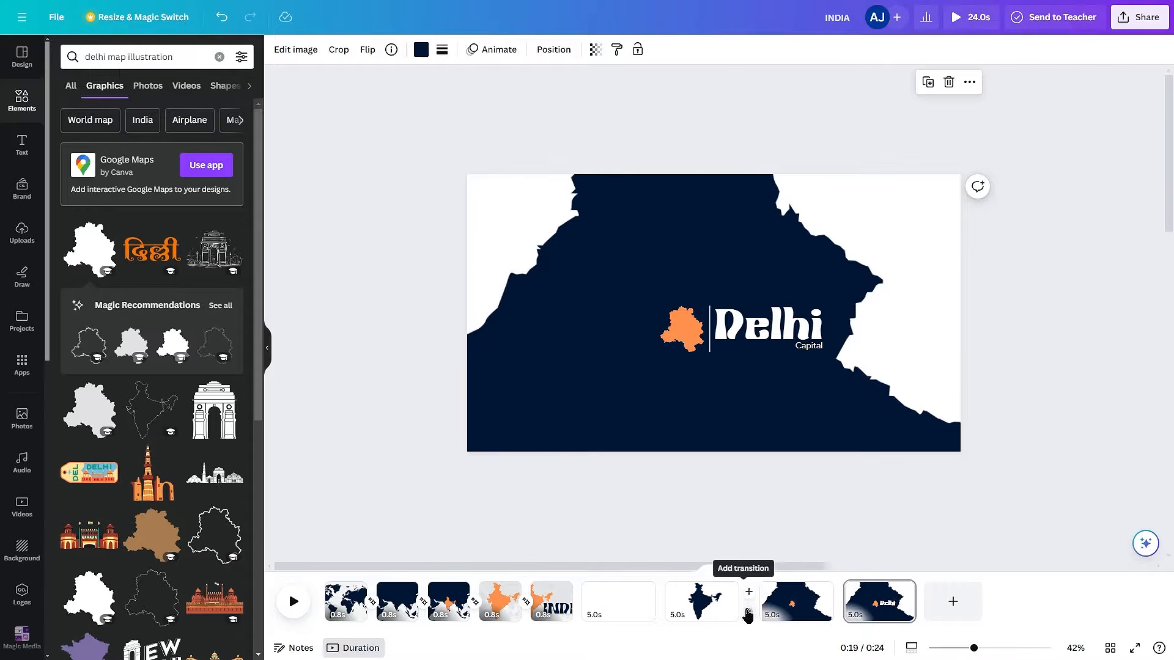
- Apply a Match & Move transition between all pages and set the timing of all pages to 0.8 seconds
{"action": "left_click", "coordinate": [744, 602]}
{"action": "left_click", "coordinate": [84, 266]}
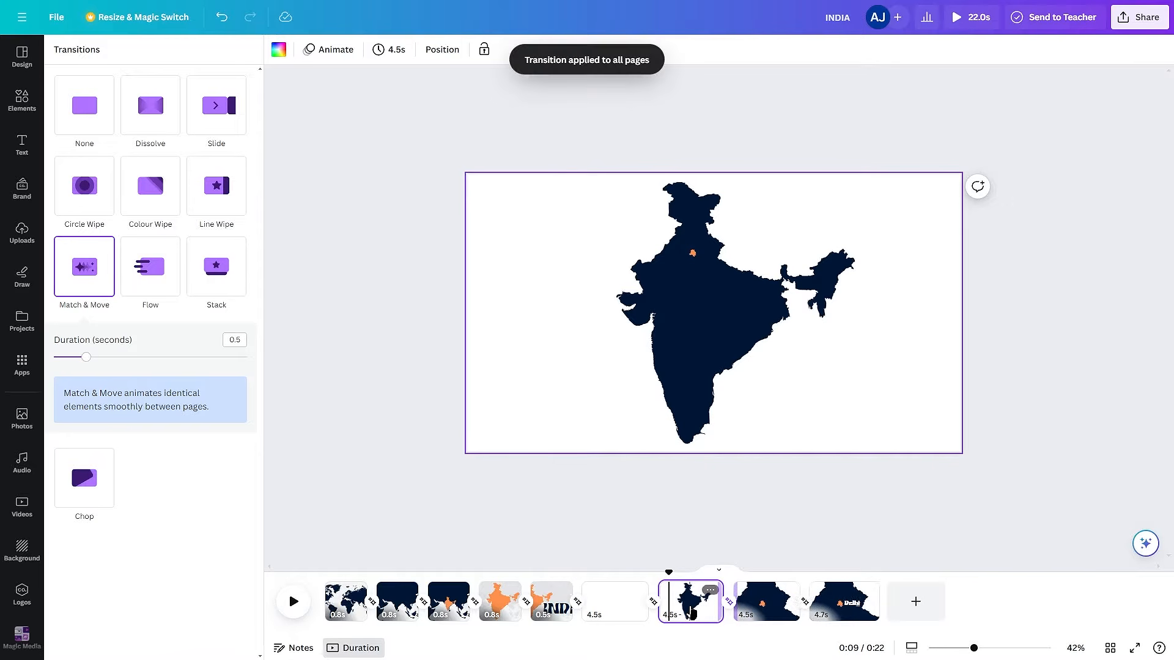
{"action": "left_click", "coordinate": [389, 50]}
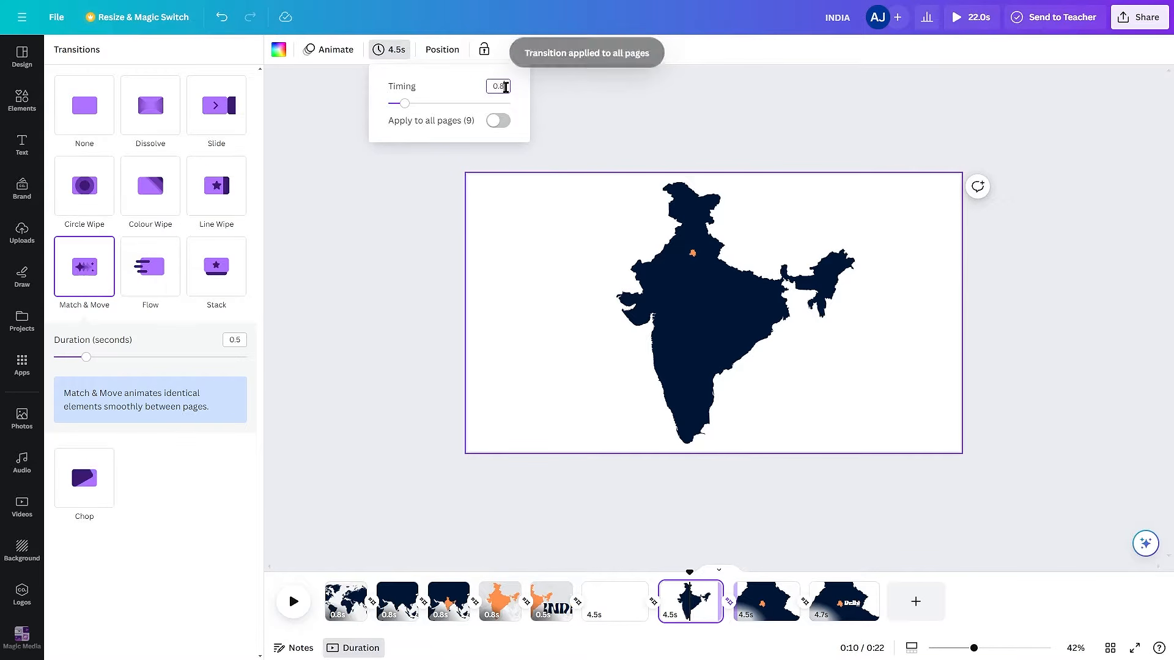
{"action": "left_click", "coordinate": [498, 120]}
{"action": "left_click", "coordinate": [603, 219]}
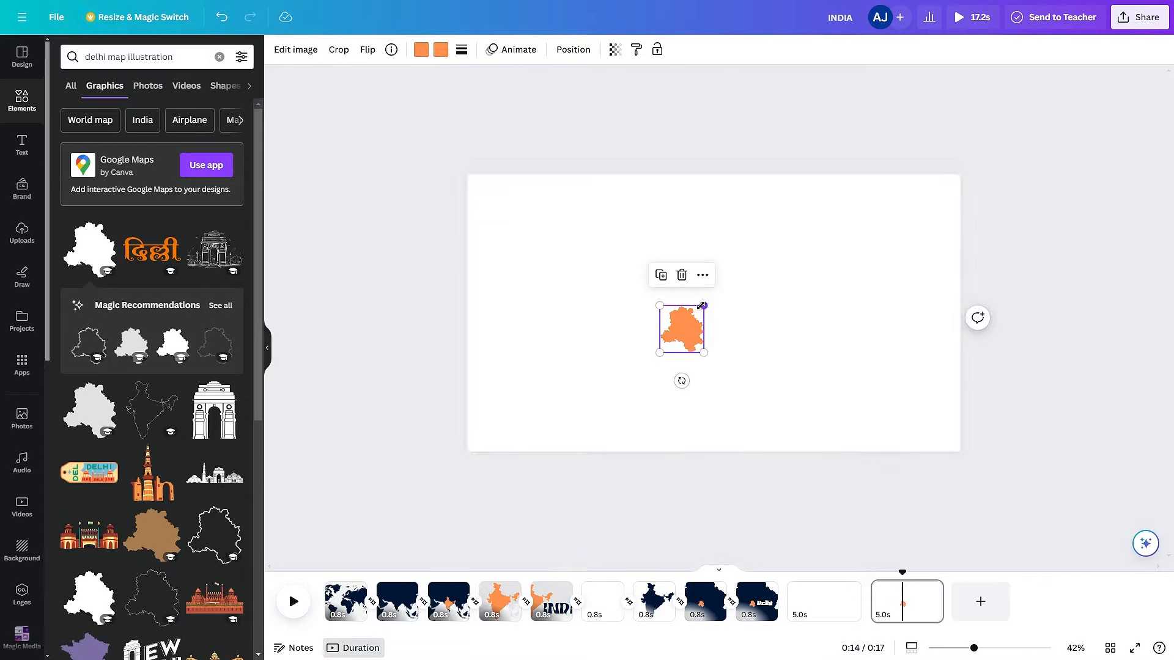
- Enlarge the Delhi map on the last page to nearly full page height, centre it and fill it dark navy
{"action": "left_click_drag", "start_coordinate": [722, 295], "coordinate": [826, 183]}
{"action": "left_click_drag", "start_coordinate": [721, 347], "coordinate": [756, 338]}
{"action": "left_click", "coordinate": [441, 50]}
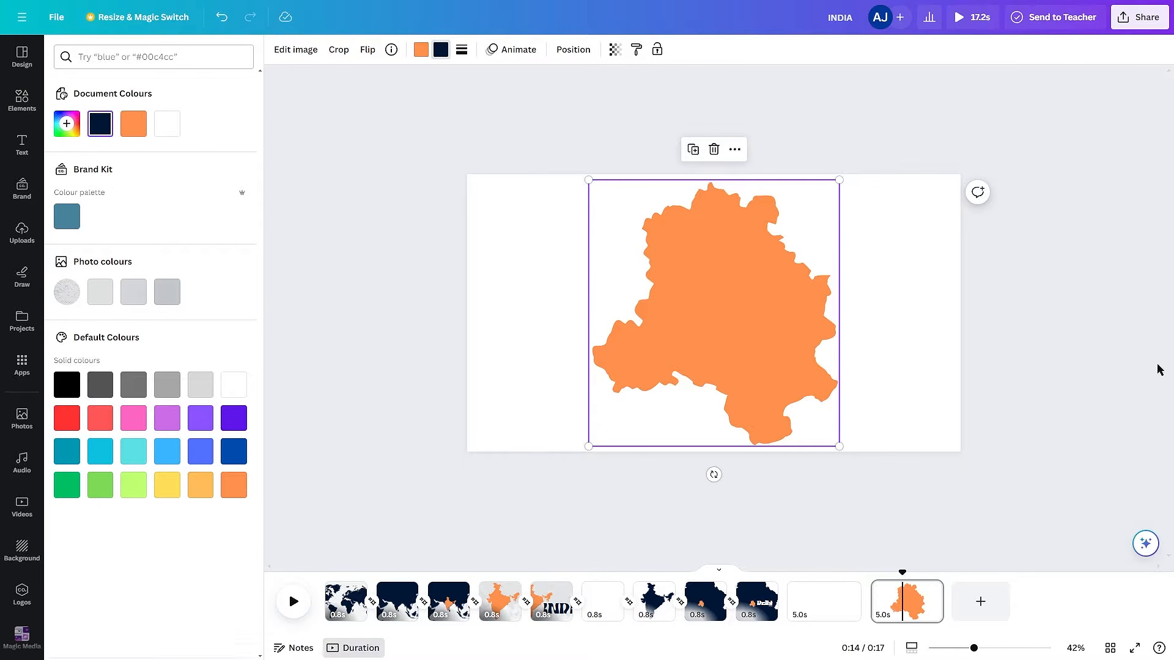
{"action": "left_click", "coordinate": [542, 260]}
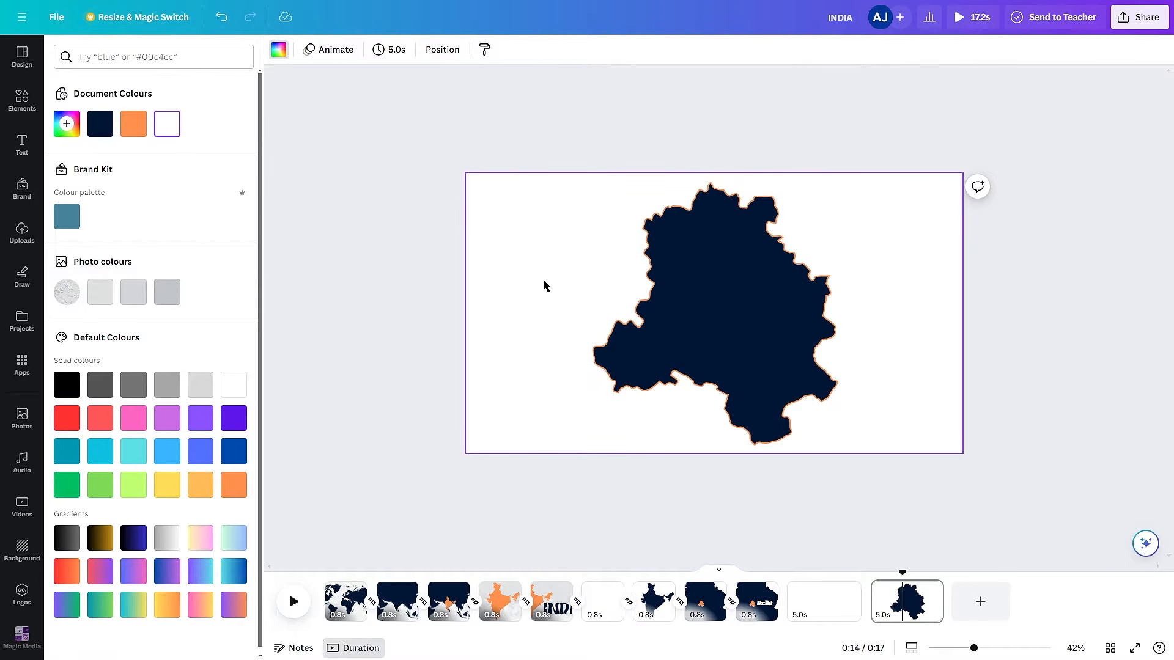
- Set the crumpled paper texture as the last page's background and fade it by strongly lowering its opacity
{"action": "left_click", "coordinate": [24, 101]}
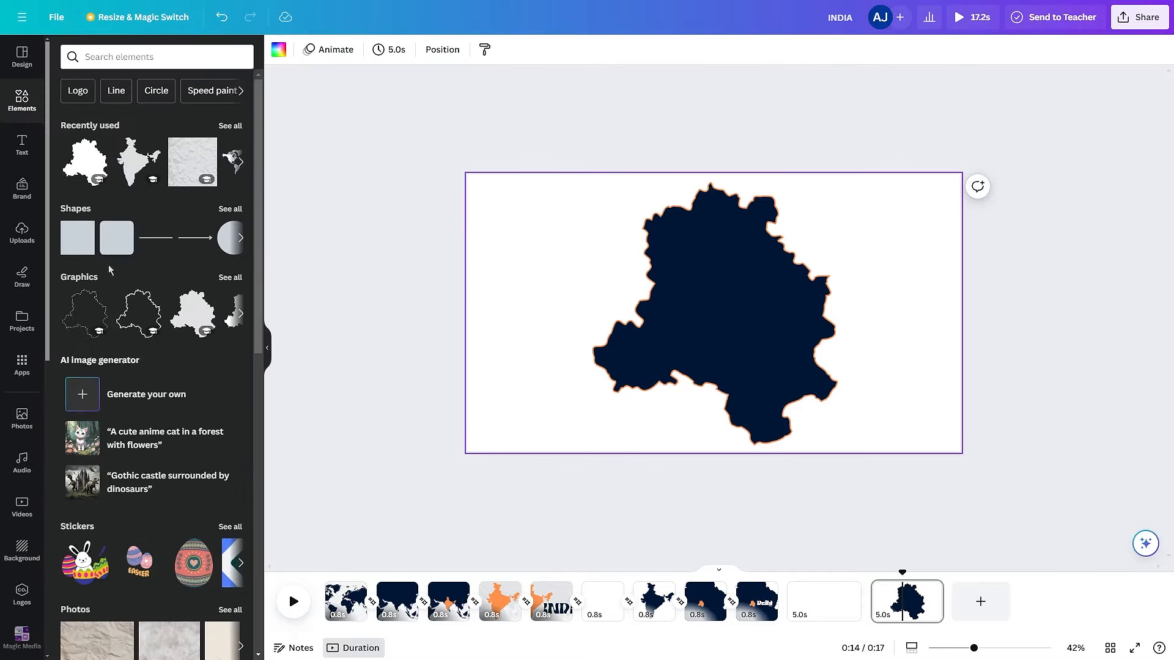
{"action": "left_click", "coordinate": [189, 179]}
{"action": "right_click", "coordinate": [743, 274]}
{"action": "left_click", "coordinate": [846, 610]}
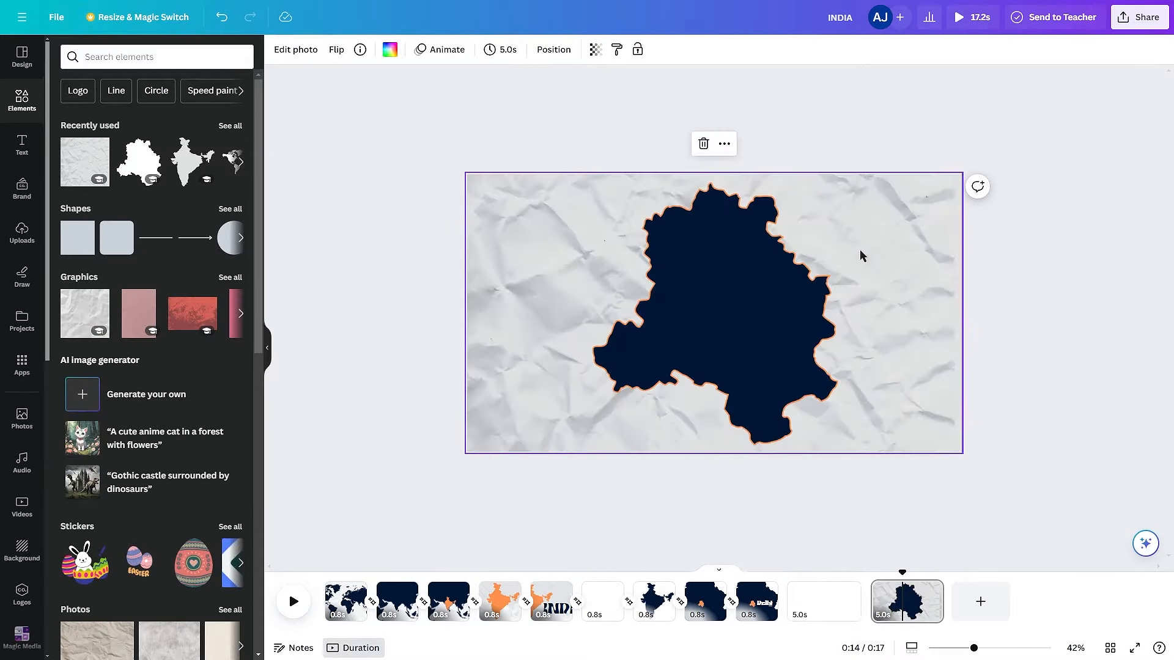
{"action": "left_click", "coordinate": [595, 50]}
{"action": "left_click_drag", "start_coordinate": [593, 99], "coordinate": [499, 100]}
- Recolour the Delhi map's orange outline white
{"action": "left_click", "coordinate": [687, 281]}
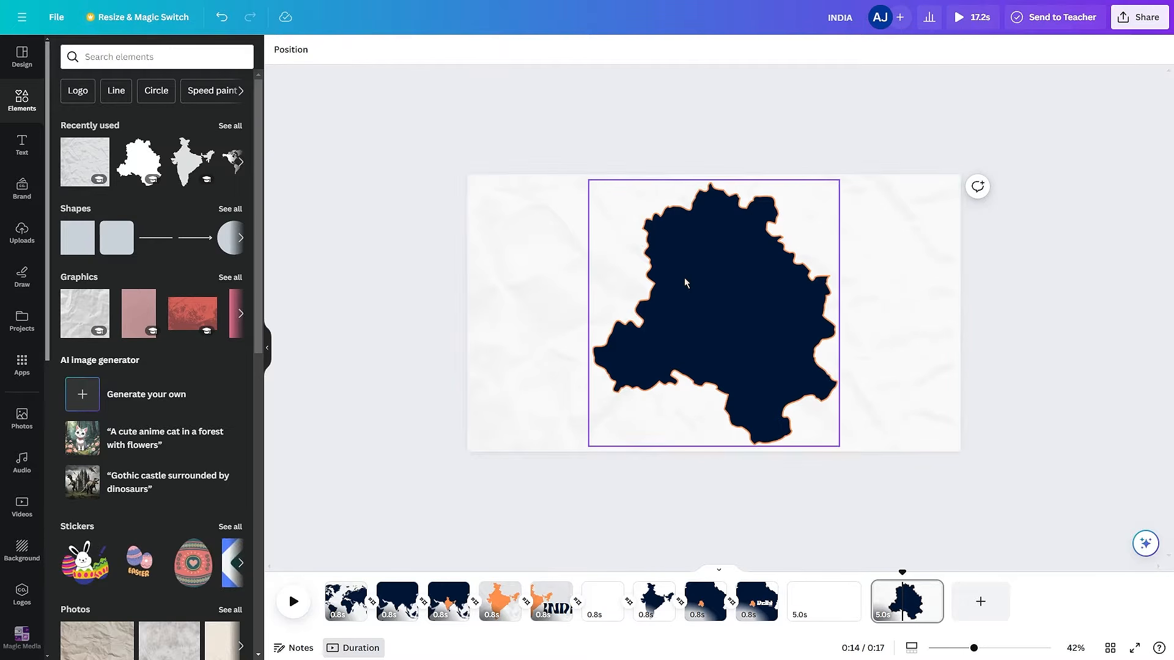
{"action": "left_click", "coordinate": [424, 51]}
{"action": "left_click", "coordinate": [167, 124]}
{"action": "left_click", "coordinate": [133, 125]}
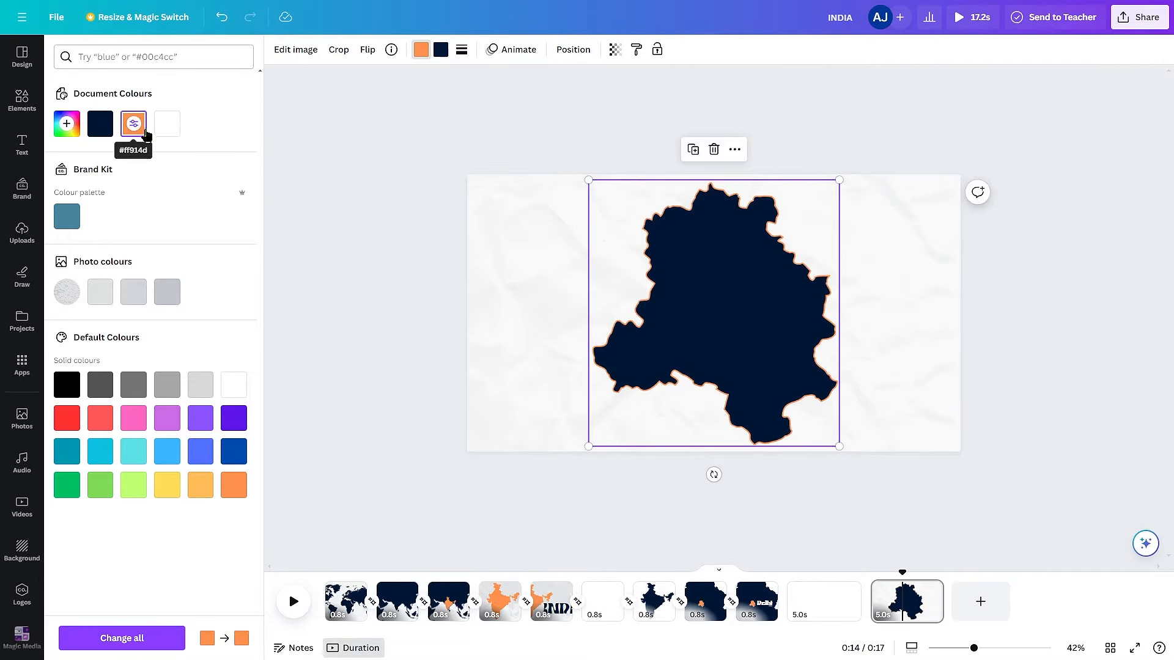
{"action": "left_click", "coordinate": [167, 125]}
{"action": "left_click", "coordinate": [1158, 371]}
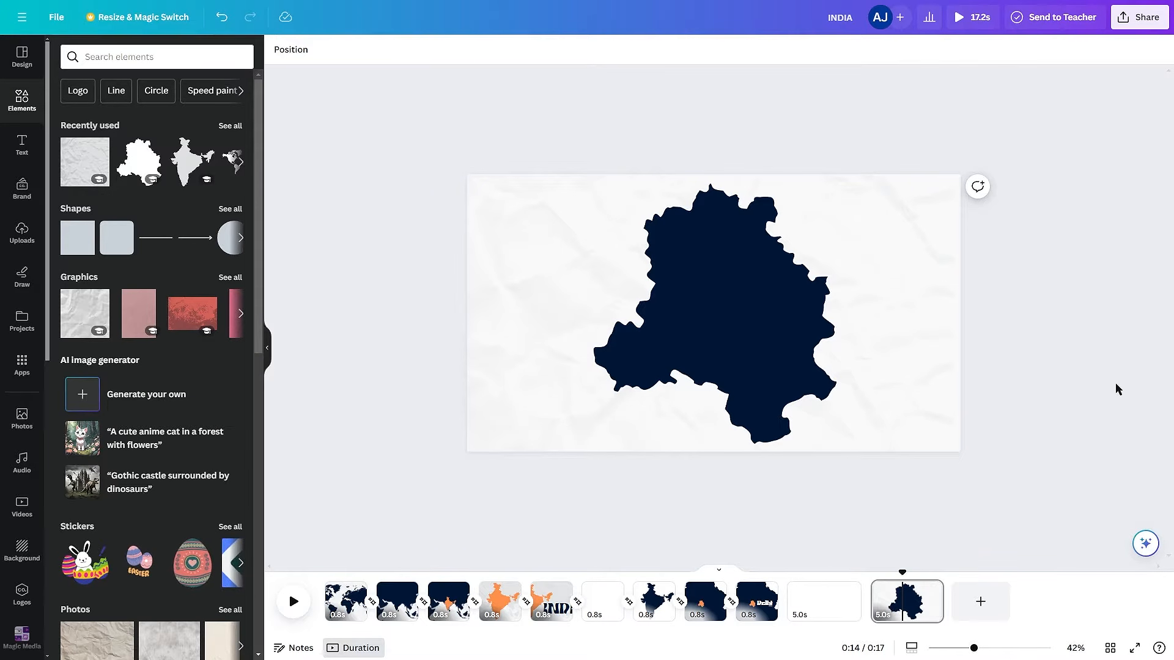
- Duplicate the page and place a small coral-red downward-pointing triangle on the eastern part of the Delhi map
{"action": "left_click", "coordinate": [229, 209]}
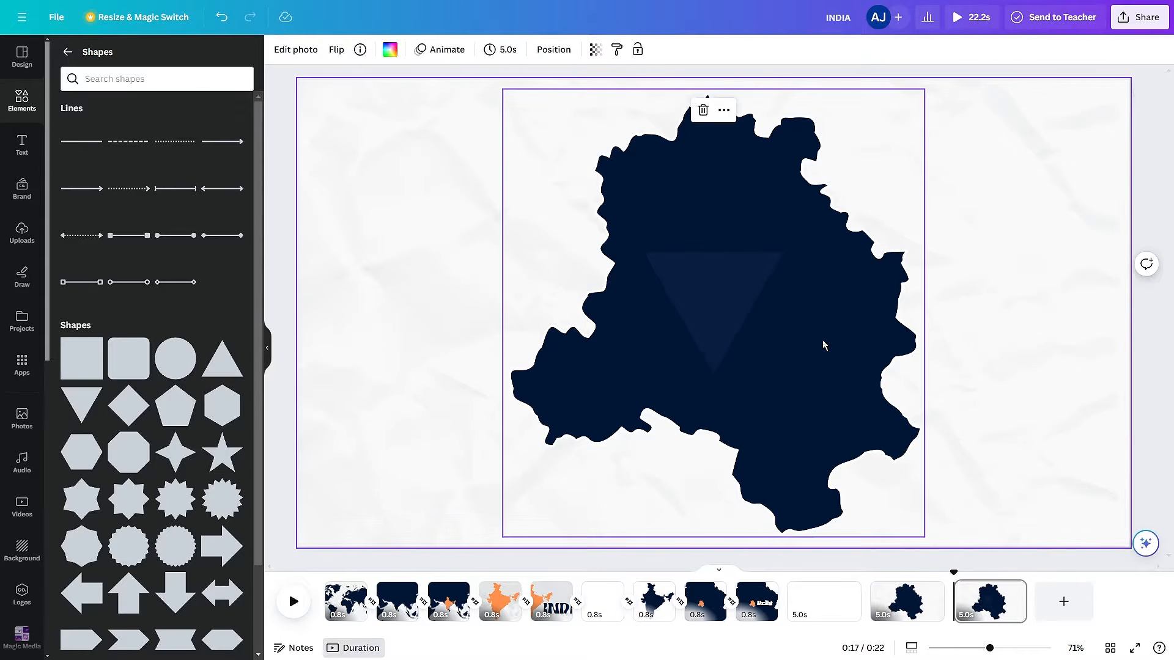
{"action": "left_click_drag", "start_coordinate": [730, 311], "coordinate": [838, 359]}
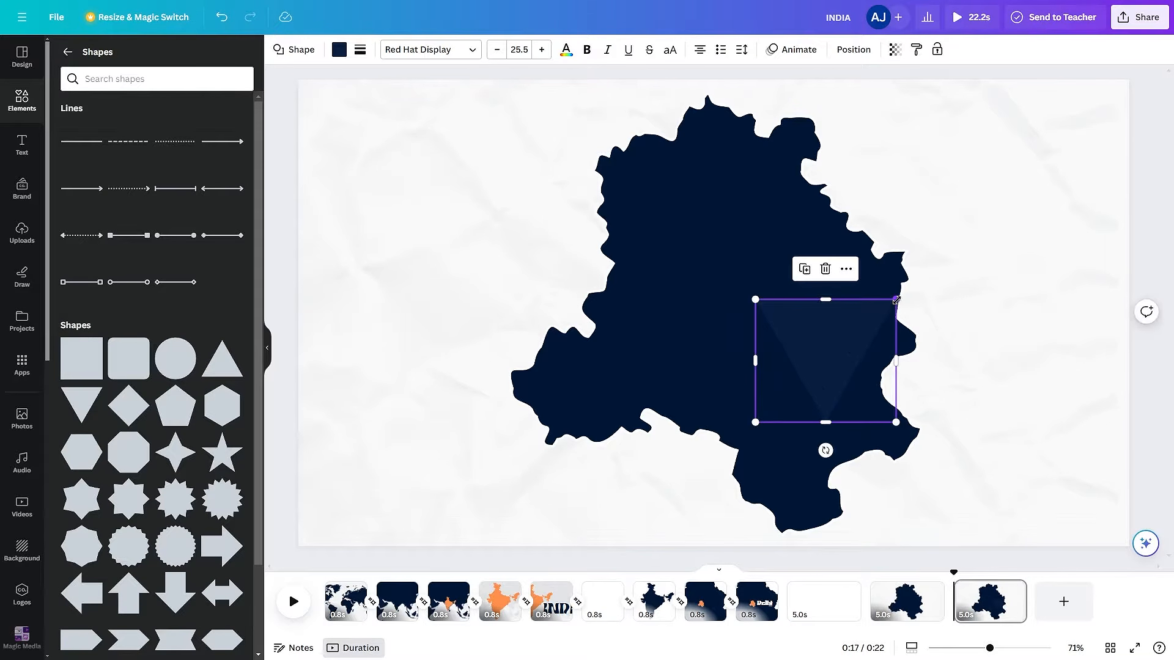
{"action": "left_click_drag", "start_coordinate": [893, 299], "coordinate": [856, 371]}
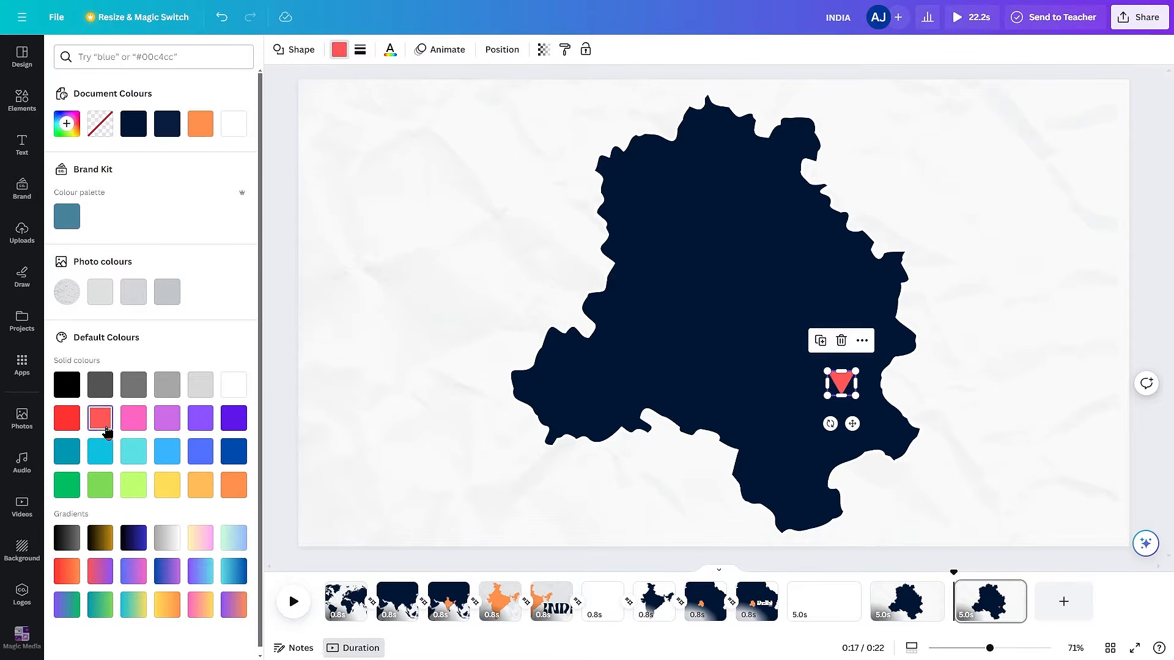
{"action": "left_click", "coordinate": [958, 416]}
{"action": "double_click", "coordinate": [913, 388]}
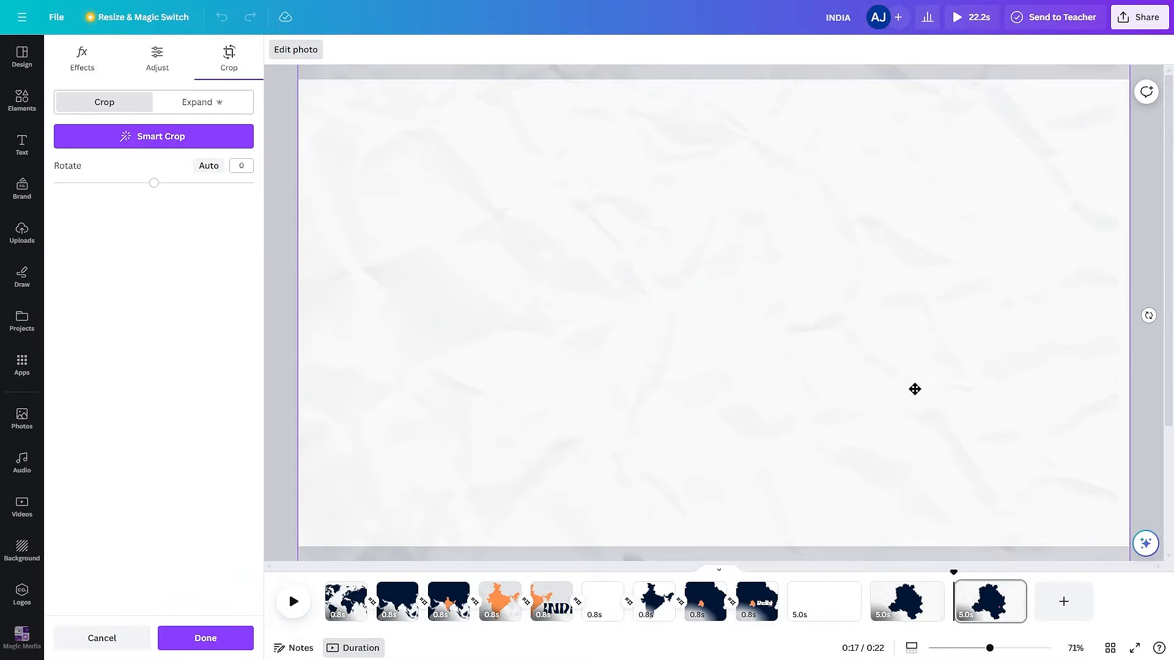
{"action": "key", "text": "Escape"}
{"action": "left_click_drag", "start_coordinate": [847, 382], "coordinate": [831, 381]}
{"action": "left_click", "coordinate": [1077, 411]}
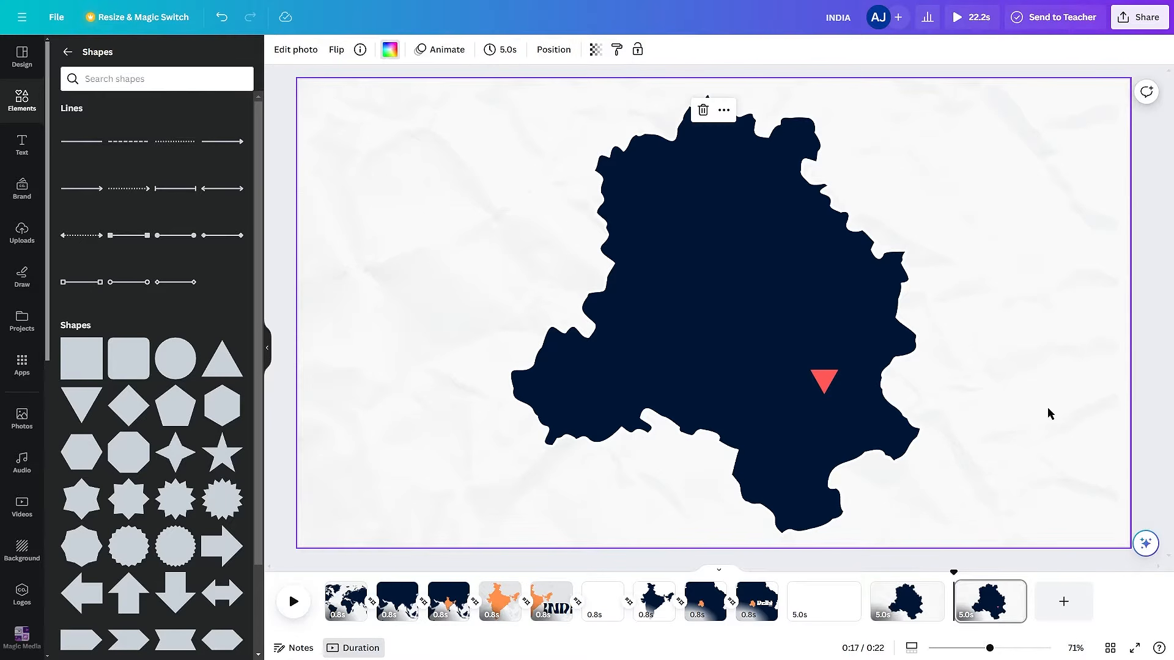
- Add the text "Parliament" to the page in bold Playfair Display, size 55
{"action": "key", "text": "t"}
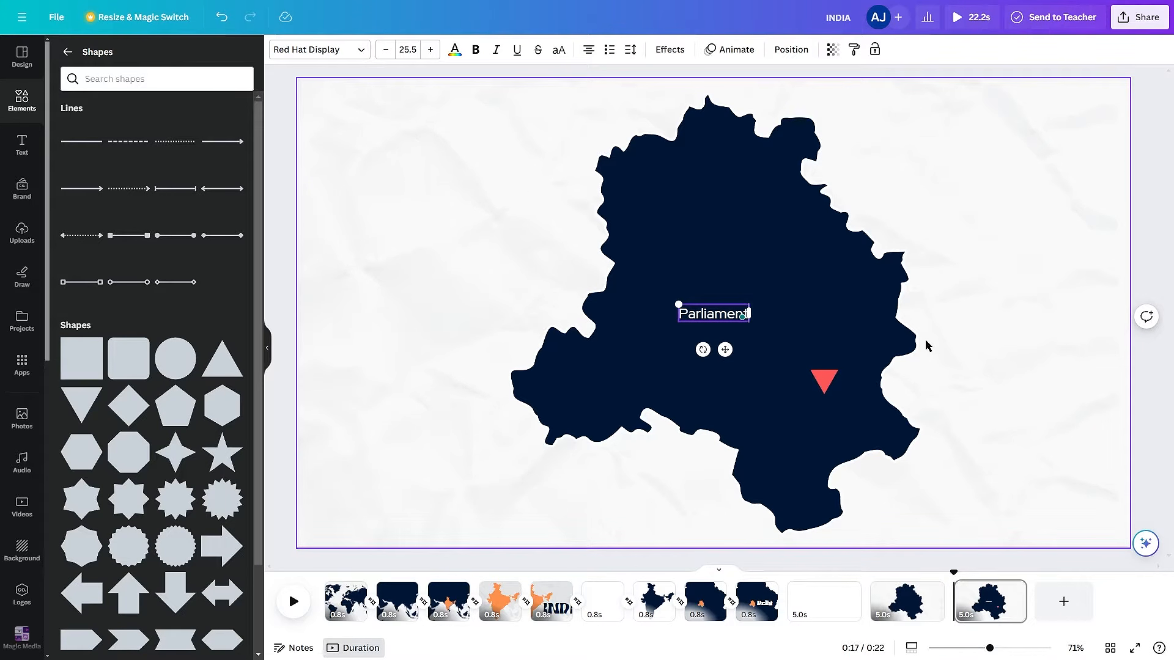
{"action": "key", "text": "ctrl+a"}
{"action": "left_click", "coordinate": [320, 50]}
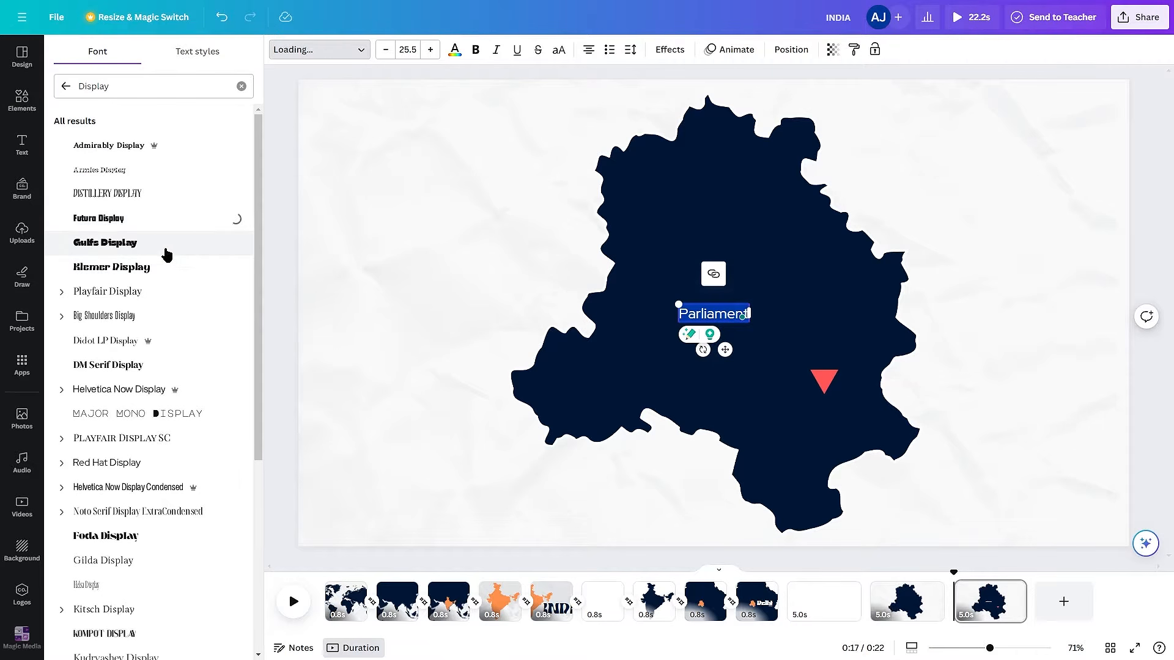
{"action": "left_click", "coordinate": [166, 254]}
{"action": "left_click", "coordinate": [165, 291]}
{"action": "scroll", "coordinate": [165, 317], "scroll_direction": "down", "scroll_amount": 1}
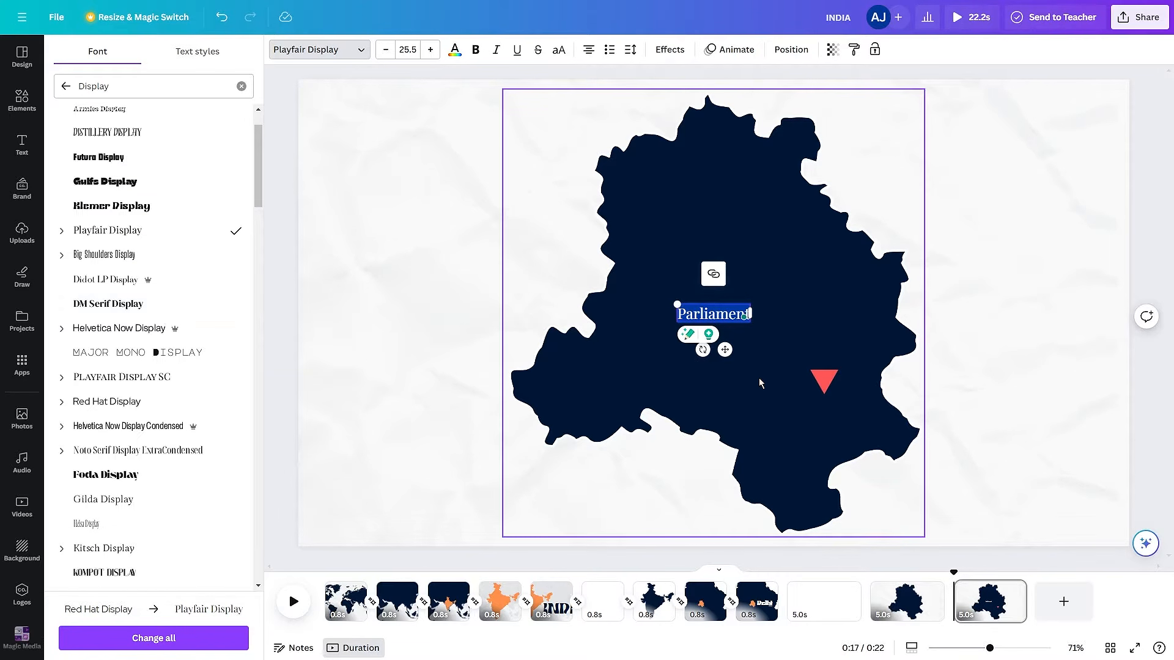
{"action": "left_click", "coordinate": [476, 49]}
{"action": "left_click_drag", "start_coordinate": [676, 304], "coordinate": [632, 294]}
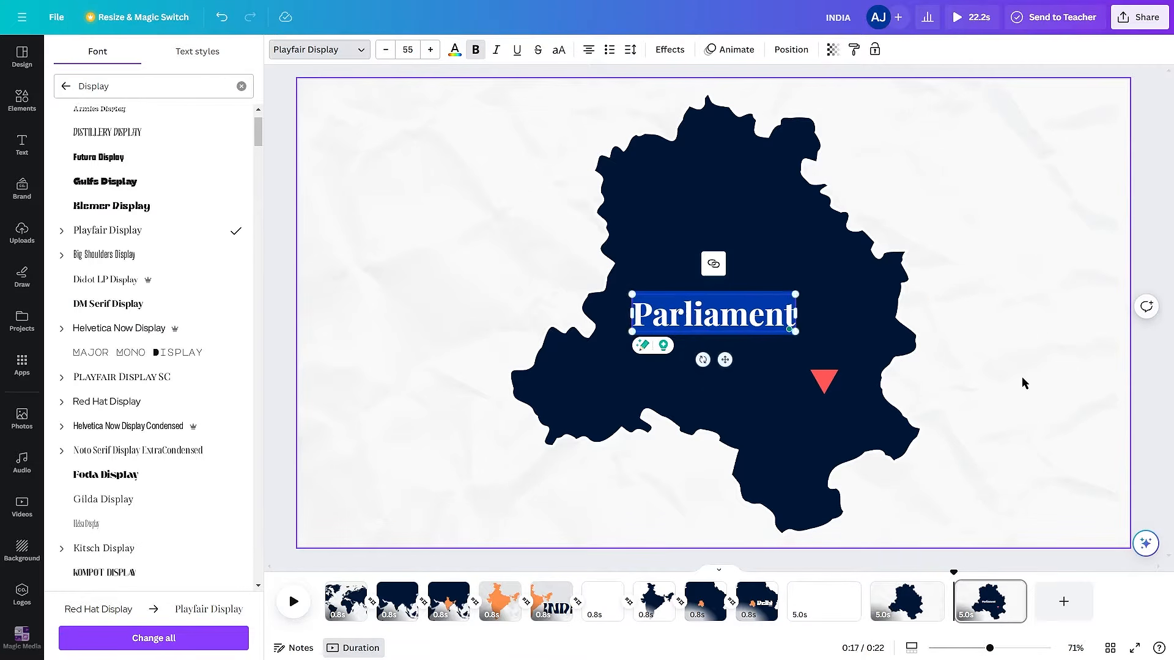
- Place the Parliament text directly above the triangle and colour it the same coral red
{"action": "left_click_drag", "start_coordinate": [749, 316], "coordinate": [855, 349]}
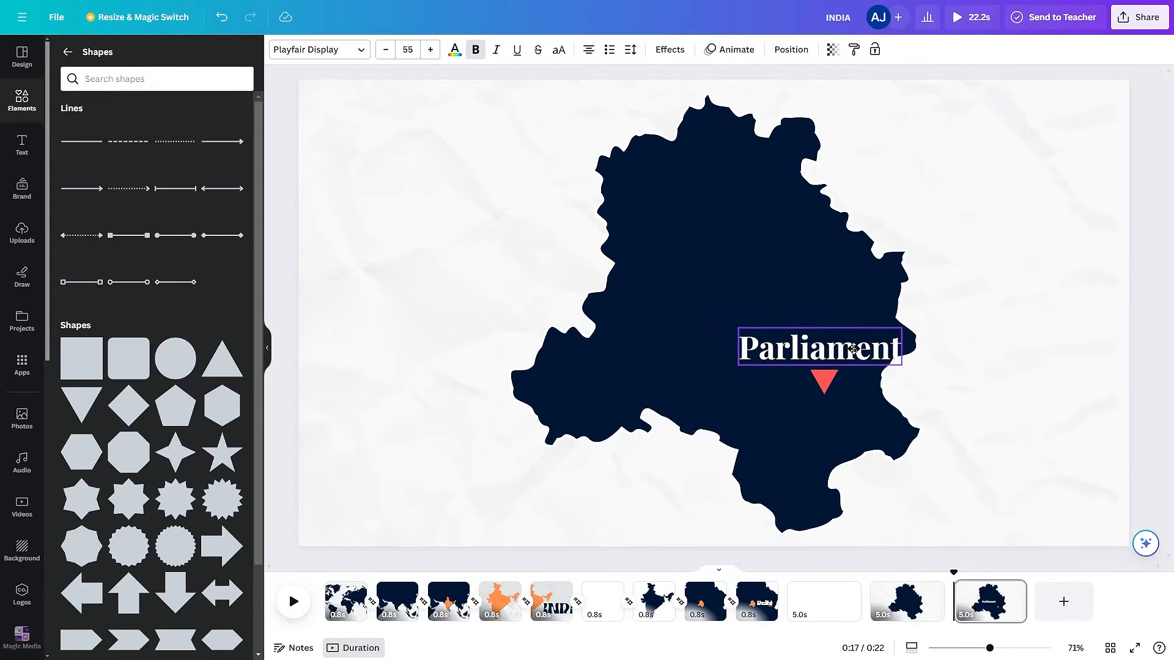
{"action": "left_click", "coordinate": [827, 381]}
{"action": "left_click", "coordinate": [829, 345]}
{"action": "key", "text": "ctrl+z"}
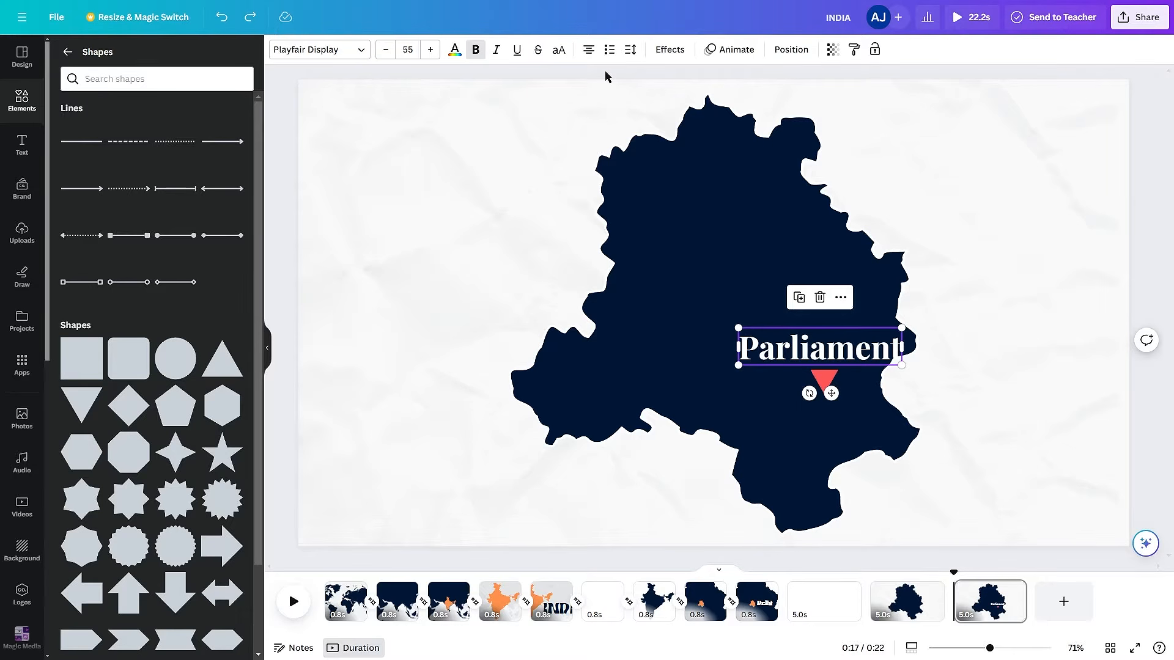
{"action": "left_click", "coordinate": [455, 51]}
- Give the Parliament text a Shadow effect with offset 90, direction -44 and blur 100, and adjust the shadow's transparency
{"action": "left_click", "coordinate": [669, 49]}
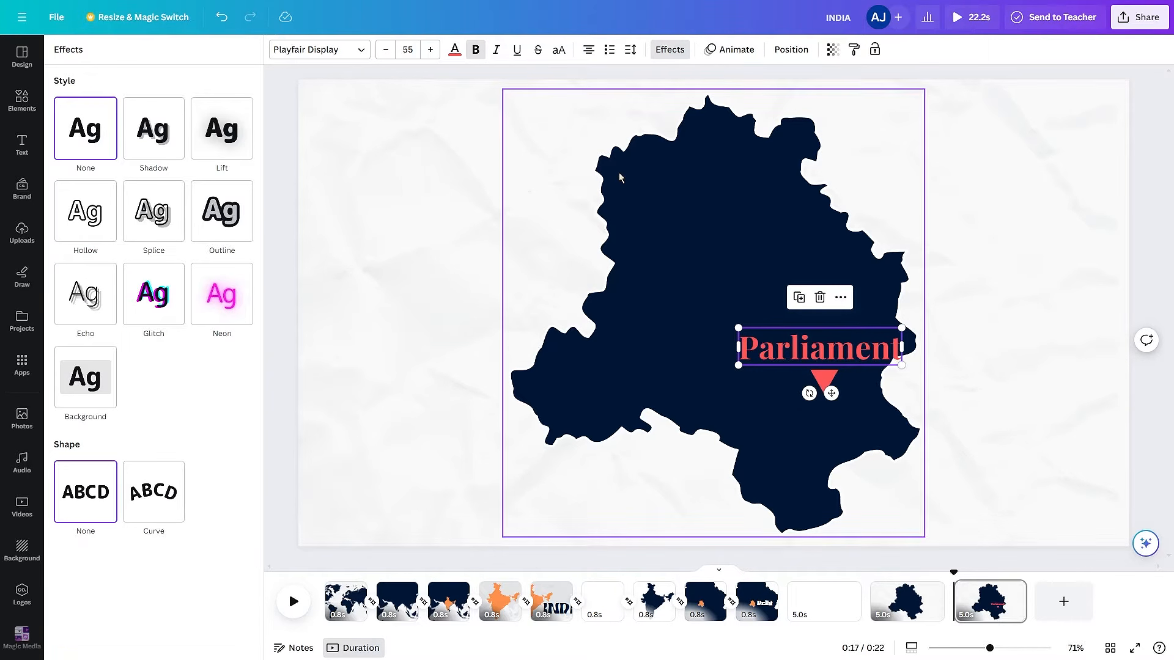
{"action": "left_click", "coordinate": [211, 138]}
{"action": "left_click", "coordinate": [150, 128]}
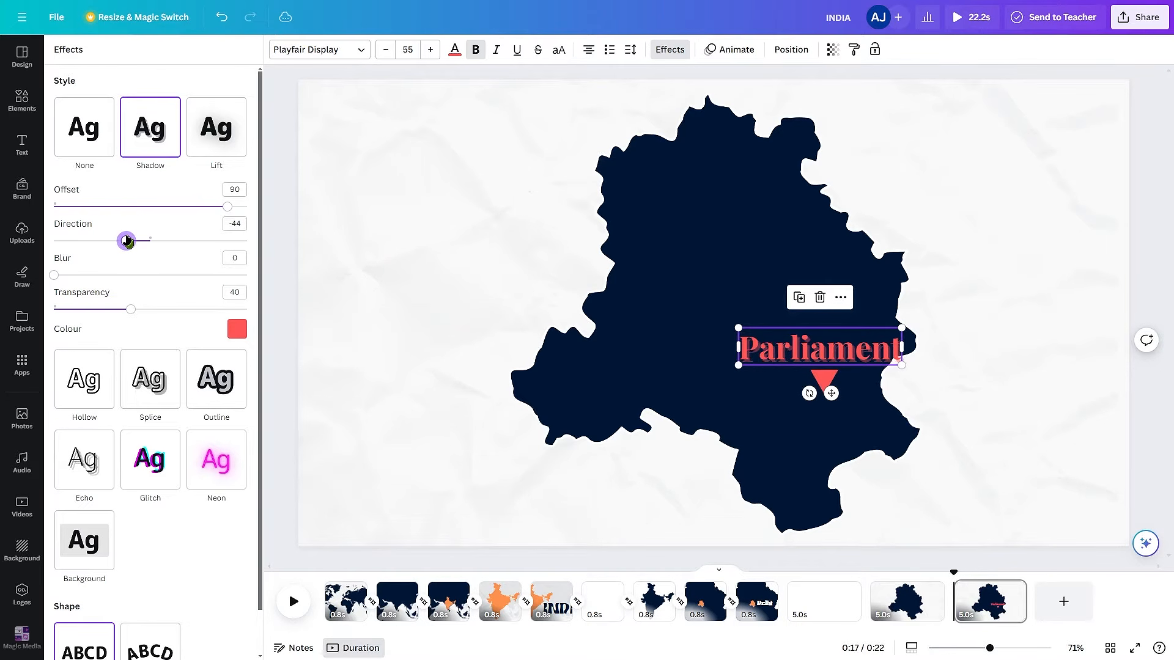
{"action": "left_click_drag", "start_coordinate": [81, 275], "coordinate": [247, 276]}
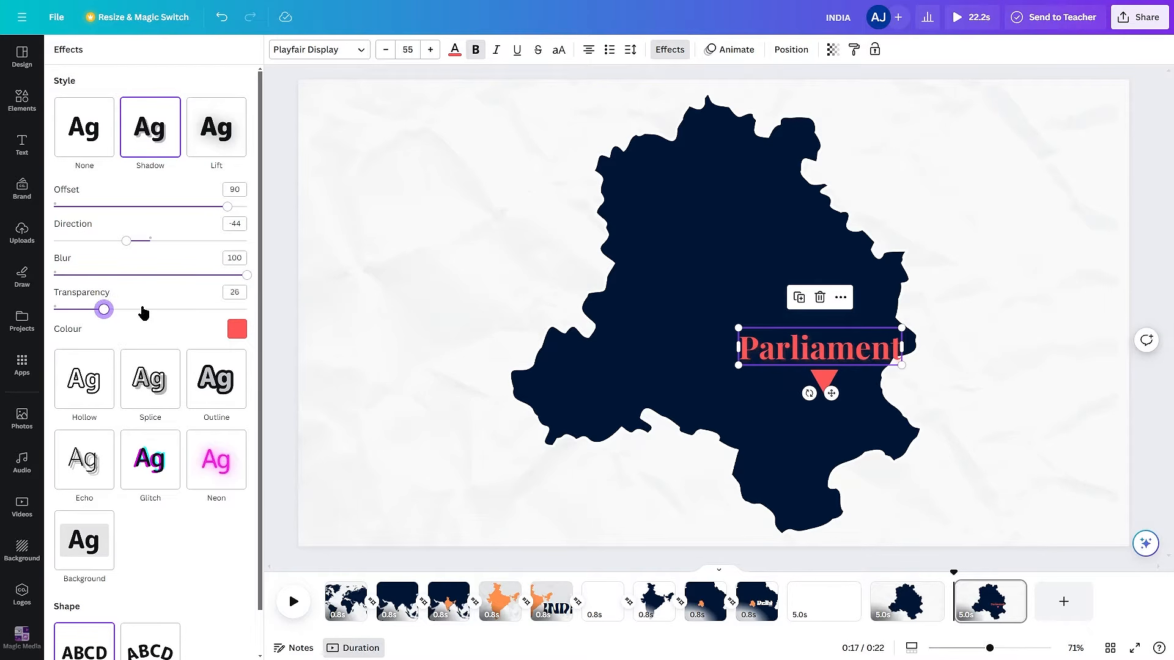
{"action": "left_click_drag", "start_coordinate": [190, 313], "coordinate": [171, 310]}
- Apply the Baseline animation on enter to the Parliament text and the triangle, and adjust the triangle's animation settings
{"action": "left_click", "coordinate": [731, 50]}
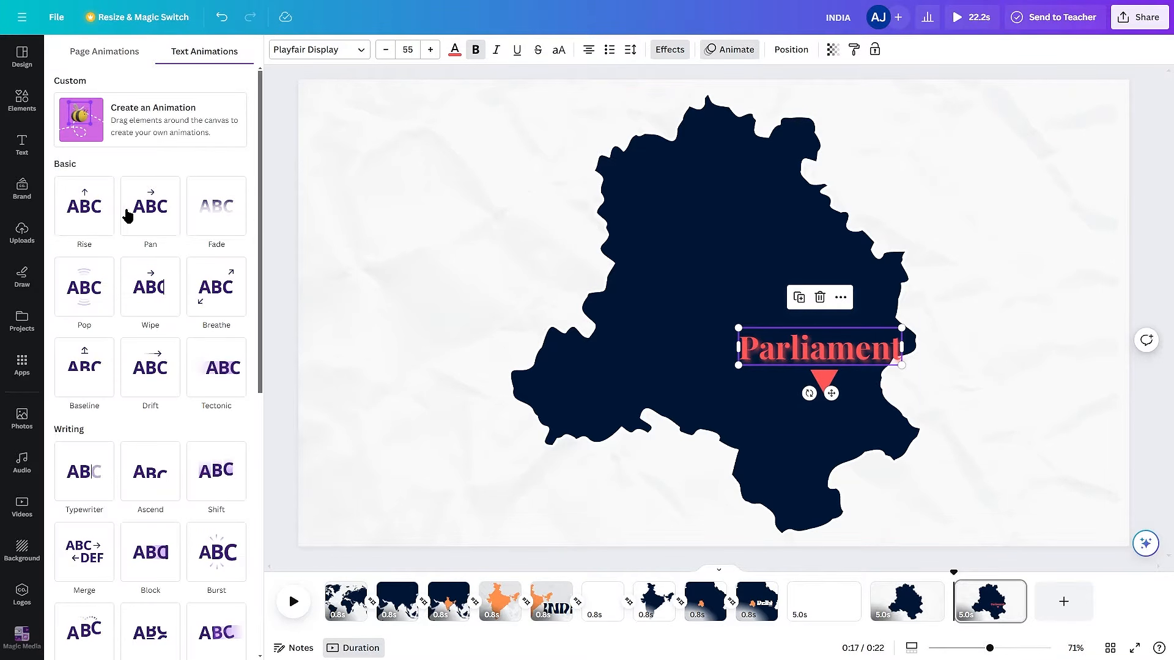
{"action": "left_click", "coordinate": [150, 500]}
{"action": "left_click", "coordinate": [824, 379], "text": "shift"}
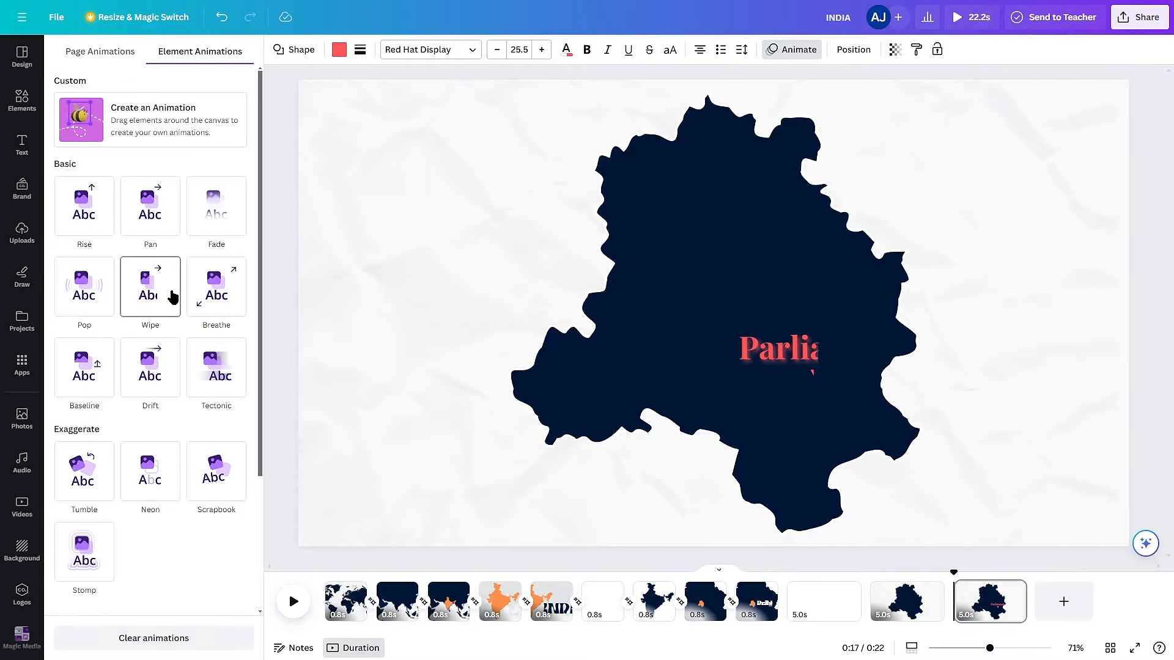
{"action": "scroll", "coordinate": [156, 306], "scroll_direction": "down", "scroll_amount": 2}
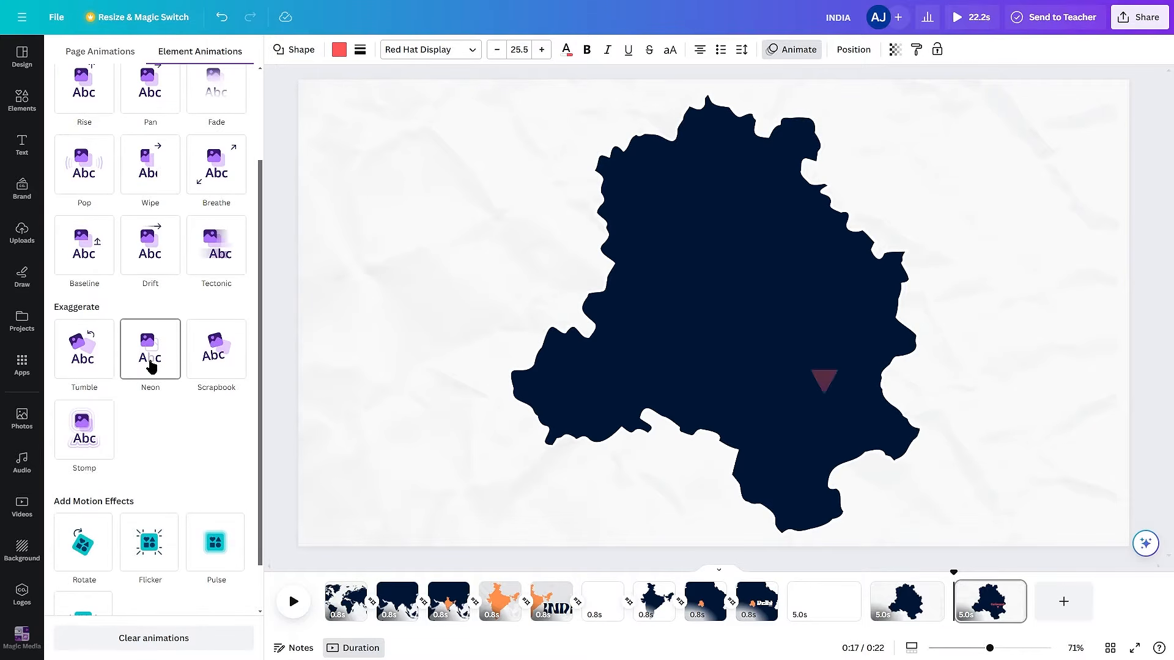
{"action": "left_click", "coordinate": [78, 267]}
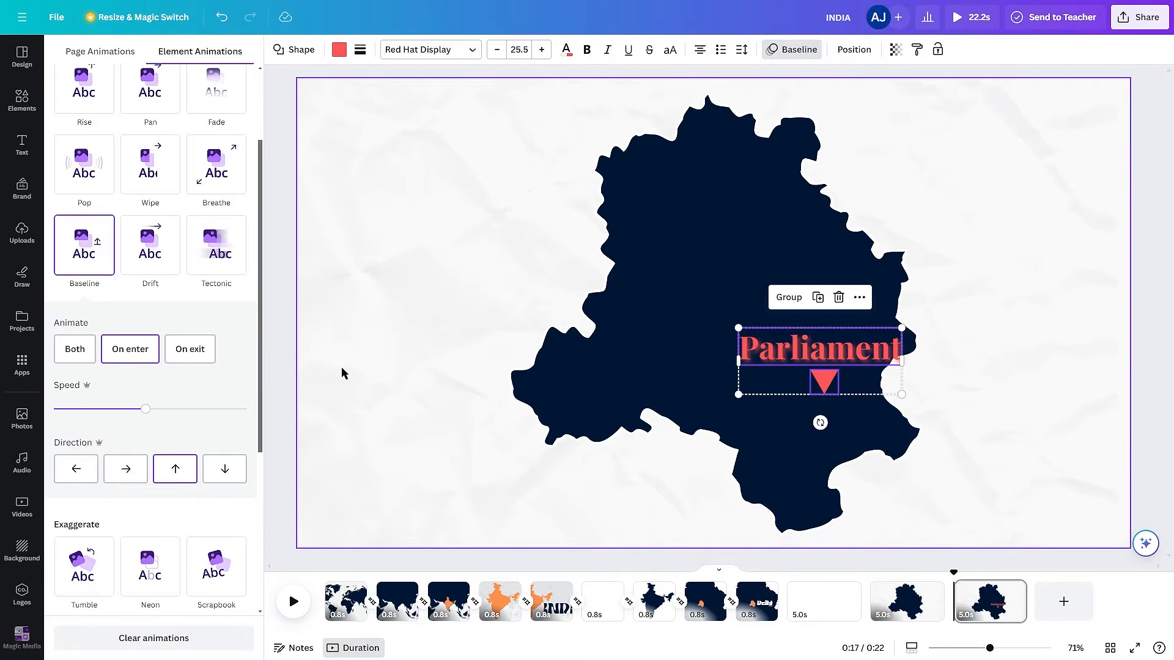
{"action": "left_click", "coordinate": [758, 363]}
{"action": "left_click", "coordinate": [797, 556]}
{"action": "left_click", "coordinate": [824, 380]}
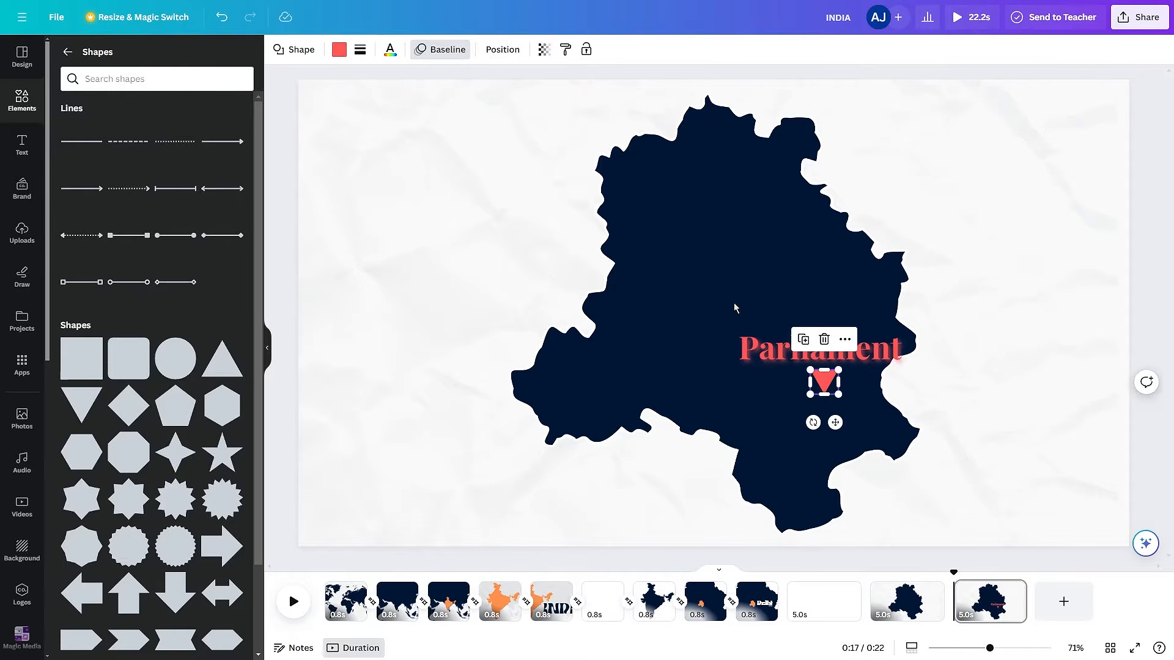
{"action": "left_click", "coordinate": [440, 50]}
{"action": "left_click", "coordinate": [208, 603]}
{"action": "left_click", "coordinate": [676, 485]}
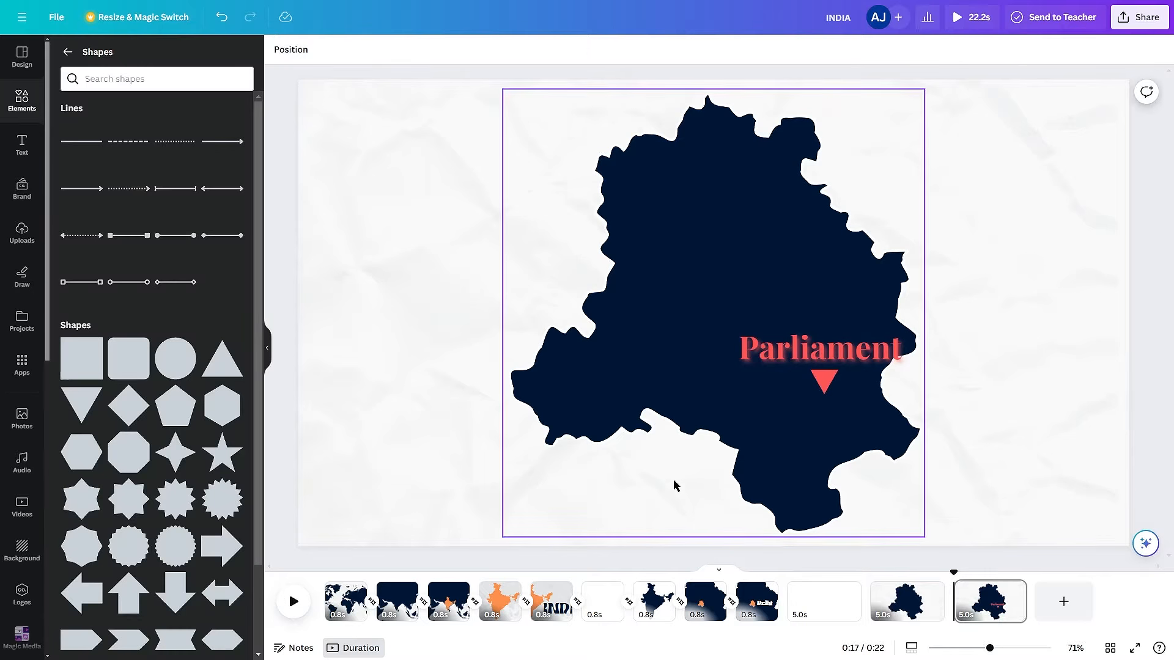
- Duplicate the Parliament page and shift the map, text and triangle left until the map runs partly off the page
{"action": "scroll", "coordinate": [963, 479], "scroll_direction": "down", "scroll_amount": 3}
{"action": "key", "text": "ctrl+d"}
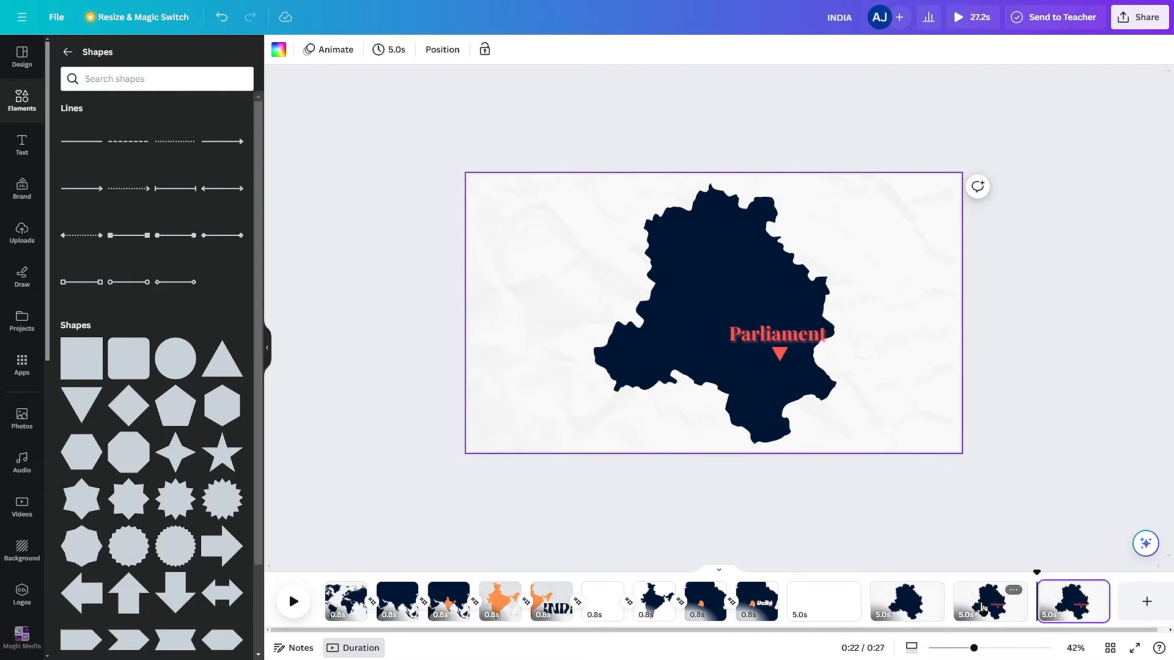
{"action": "left_click", "coordinate": [789, 439]}
{"action": "left_click_drag", "start_coordinate": [788, 438], "coordinate": [623, 387]}
{"action": "double_click", "coordinate": [725, 400]}
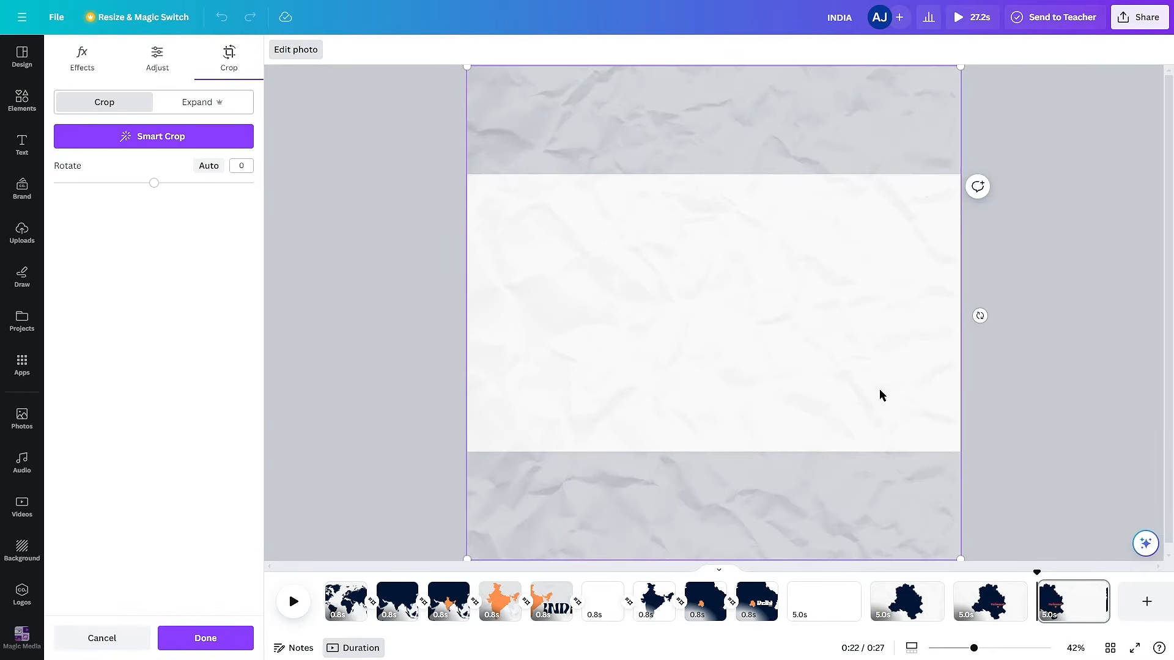
{"action": "left_click", "coordinate": [1003, 403]}
- Enlarge the Parliament text to size 178 and place it as a heading in the page's upper right area
{"action": "left_click_drag", "start_coordinate": [592, 338], "coordinate": [685, 269]}
{"action": "left_click_drag", "start_coordinate": [758, 213], "coordinate": [648, 193]}
{"action": "mouse_move", "coordinate": [859, 228]}
{"action": "left_mouse_down"}
{"action": "mouse_move", "coordinate": [816, 227]}
{"action": "mouse_move", "coordinate": [839, 228]}
{"action": "left_mouse_up"}
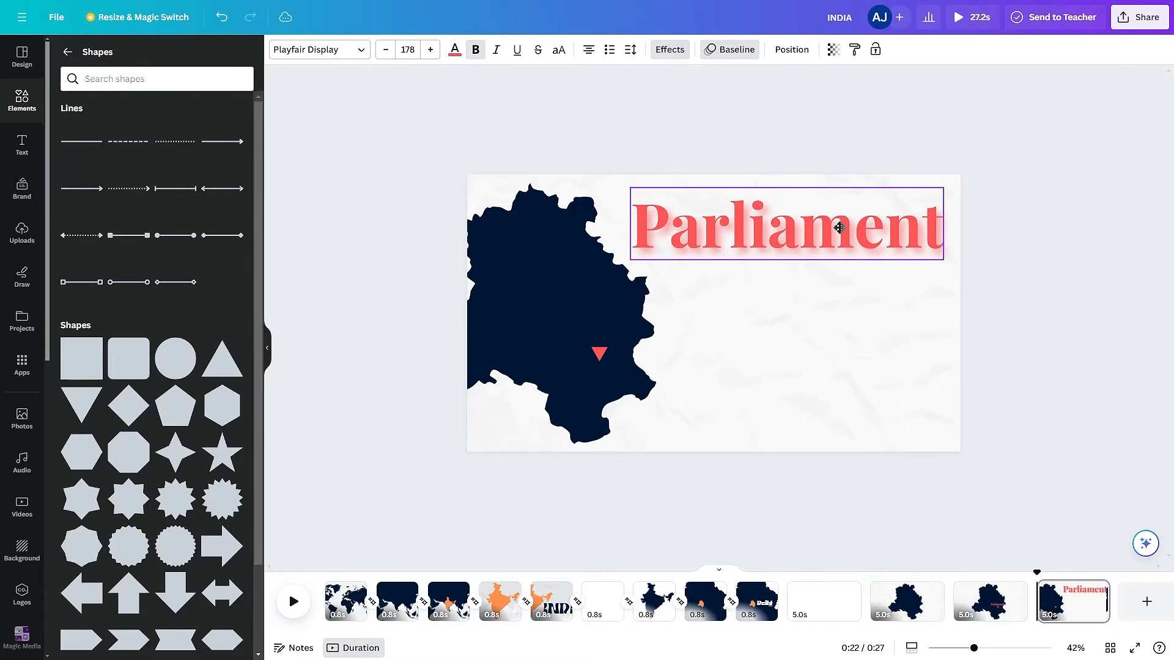
{"action": "left_click", "coordinate": [1074, 410]}
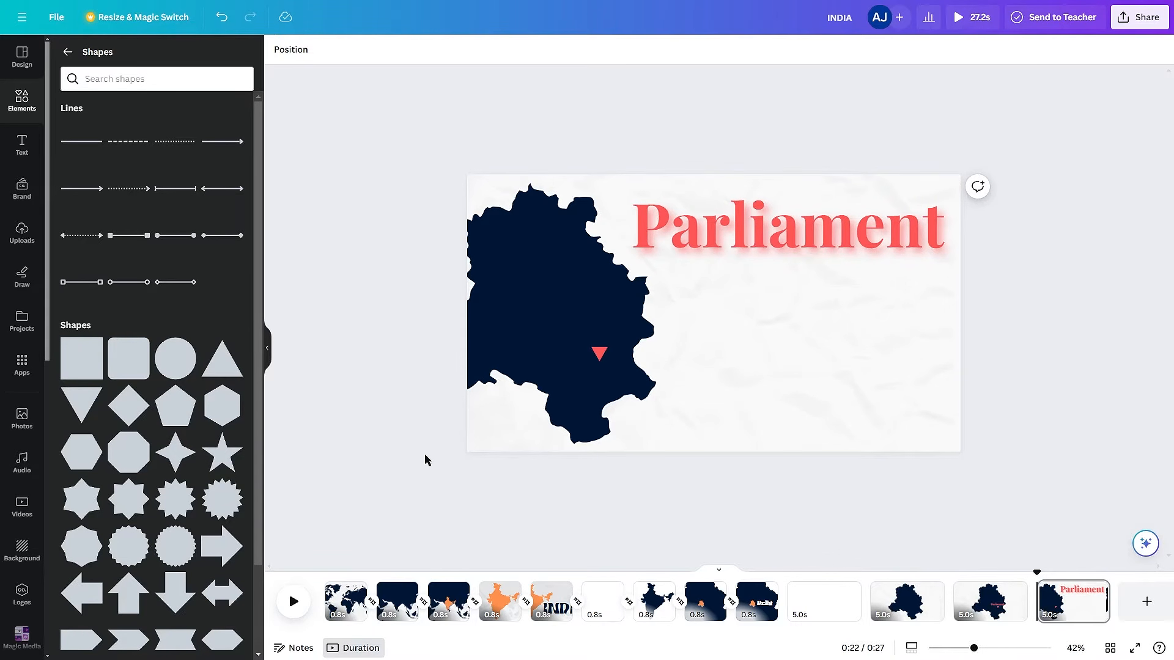
- Search the elements for a circular frame and add the plain circle frame to the page
{"action": "left_click", "coordinate": [68, 52]}
{"action": "left_click", "coordinate": [136, 57]}
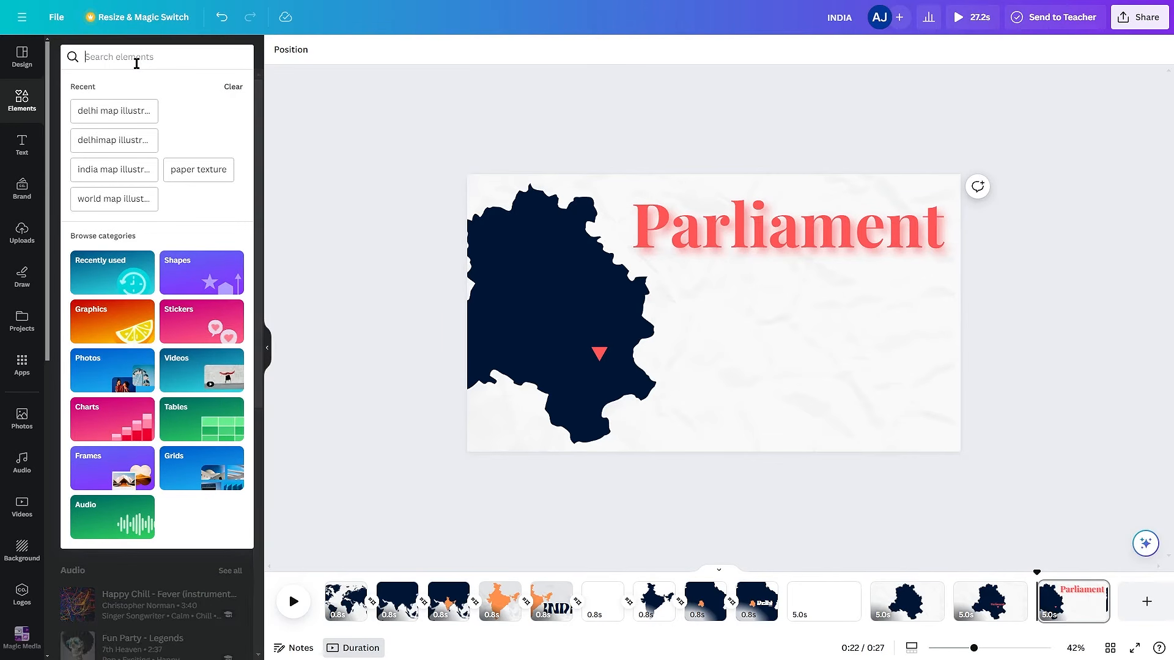
{"action": "type", "text": "circluar frame"}
{"action": "key", "text": "Return"}
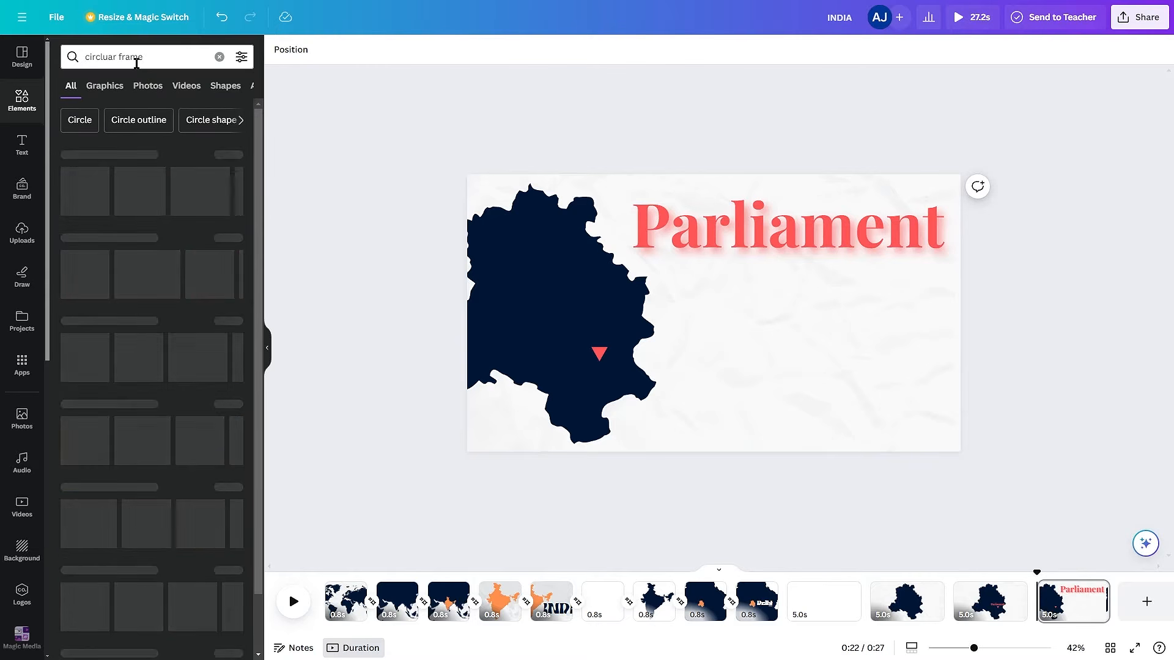
{"action": "left_click", "coordinate": [87, 353]}
- Shrink the circular frame and place it directly on top of the triangle to form a location pin
{"action": "left_click_drag", "start_coordinate": [738, 337], "coordinate": [627, 305]}
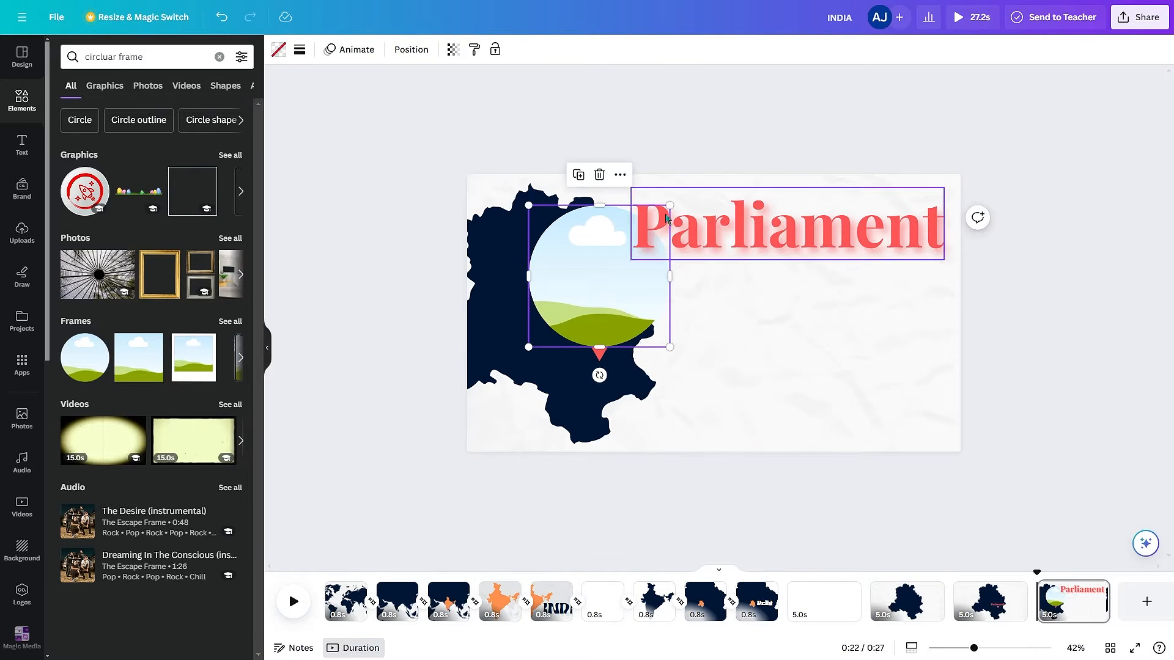
{"action": "left_click_drag", "start_coordinate": [669, 206], "coordinate": [622, 288]}
{"action": "left_click_drag", "start_coordinate": [604, 317], "coordinate": [604, 327]}
{"action": "left_click", "coordinate": [497, 426]}
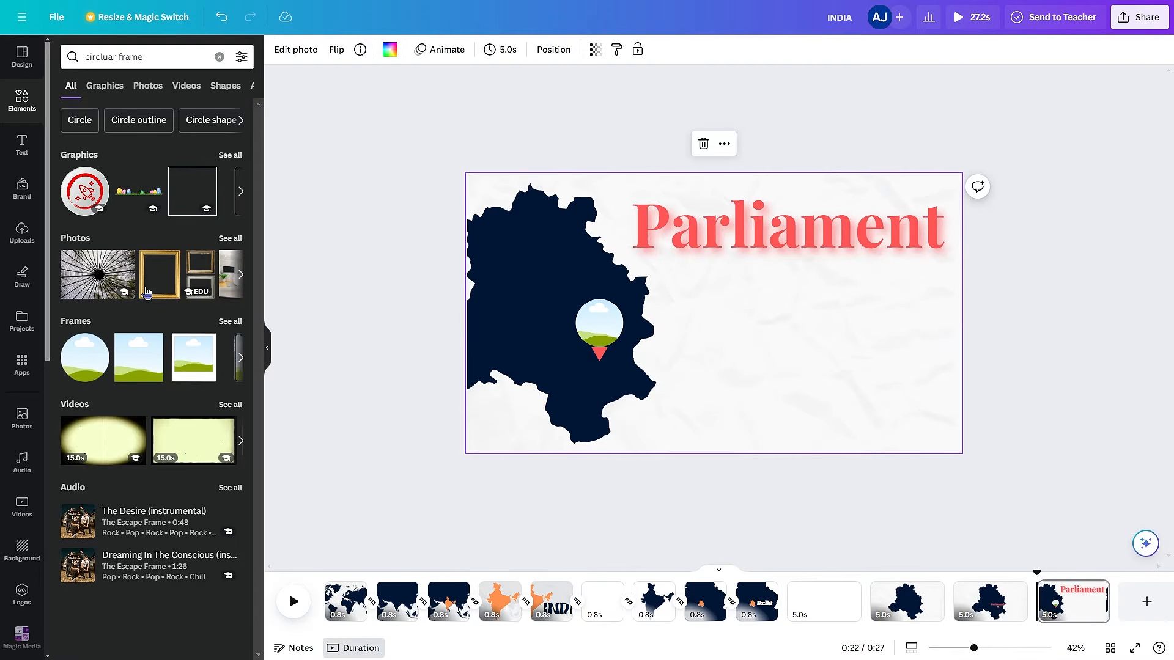
- Fill the circular frame with the uploaded photo of the parliament building and enlarge the frame slightly
{"action": "left_click", "coordinate": [22, 232]}
{"action": "left_click_drag", "start_coordinate": [116, 164], "coordinate": [631, 297]}
{"action": "left_click", "coordinate": [600, 323]}
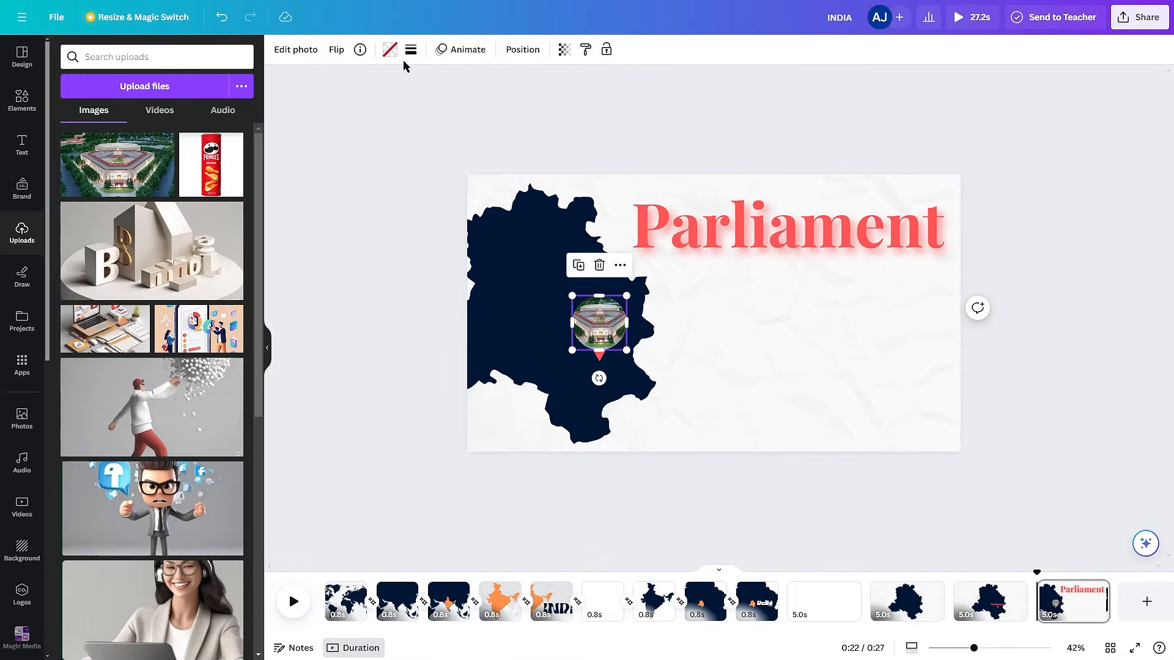
- Add a thin coral-red border around the circular parliament photo
{"action": "left_click", "coordinate": [390, 50]}
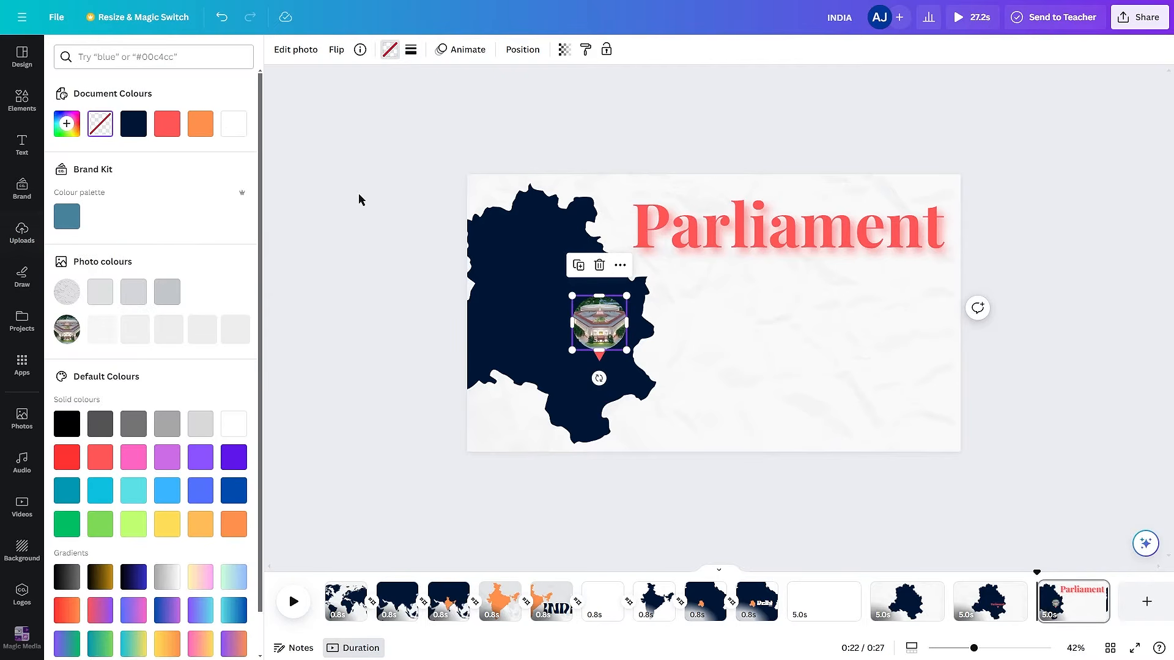
{"action": "left_click", "coordinate": [411, 51]}
{"action": "left_click", "coordinate": [169, 131]}
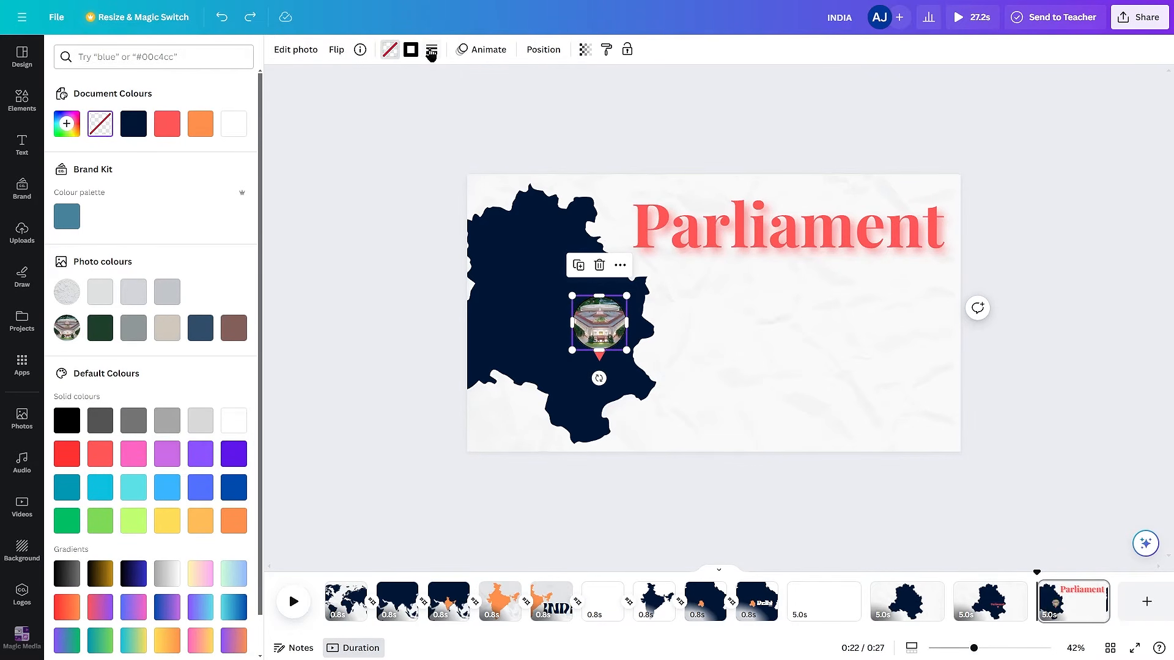
{"action": "double_click", "coordinate": [508, 296]}
{"action": "left_click", "coordinate": [1141, 363]}
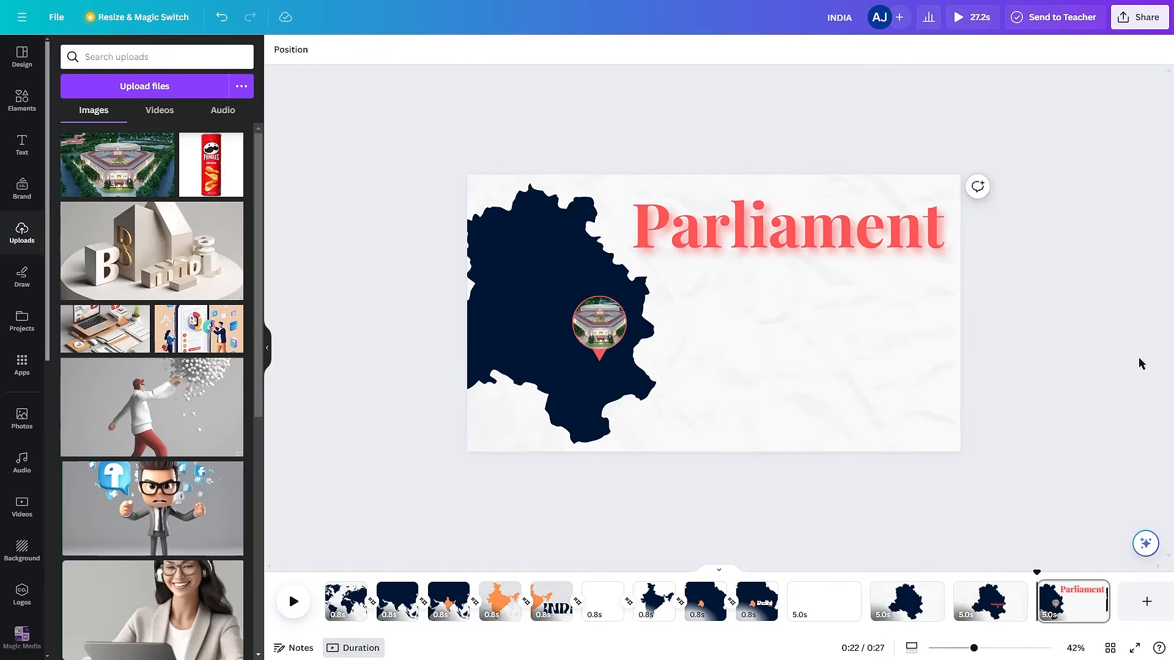
- Add the text "Text you need....." below the heading, with a large rectangle around it whose corner rounding is about 95
{"action": "key", "text": "t"}
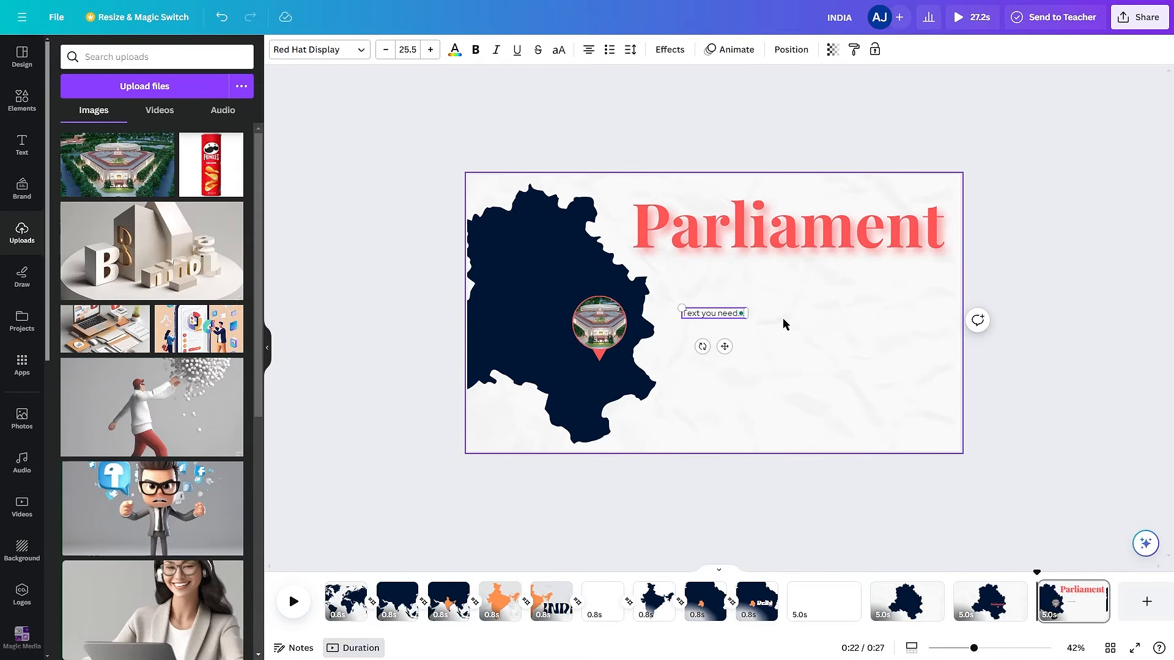
{"action": "left_click", "coordinate": [1009, 362]}
{"action": "key", "text": "r"}
{"action": "left_click", "coordinate": [663, 312]}
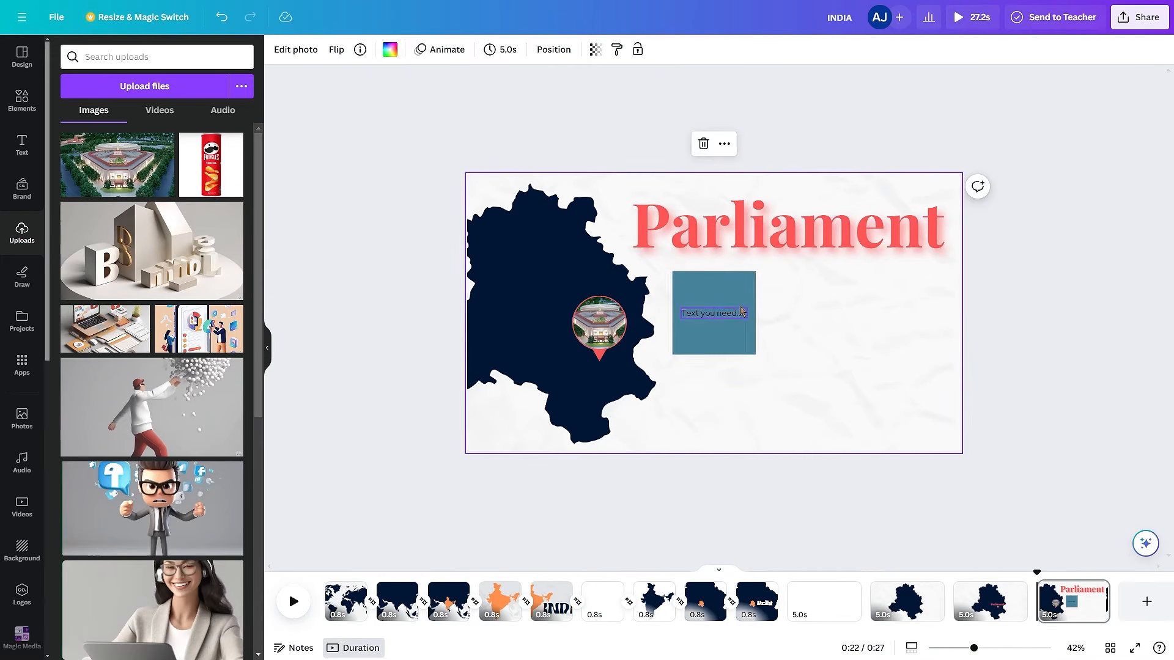
{"action": "left_click_drag", "start_coordinate": [729, 338], "coordinate": [932, 424]}
{"action": "left_click", "coordinate": [360, 50]}
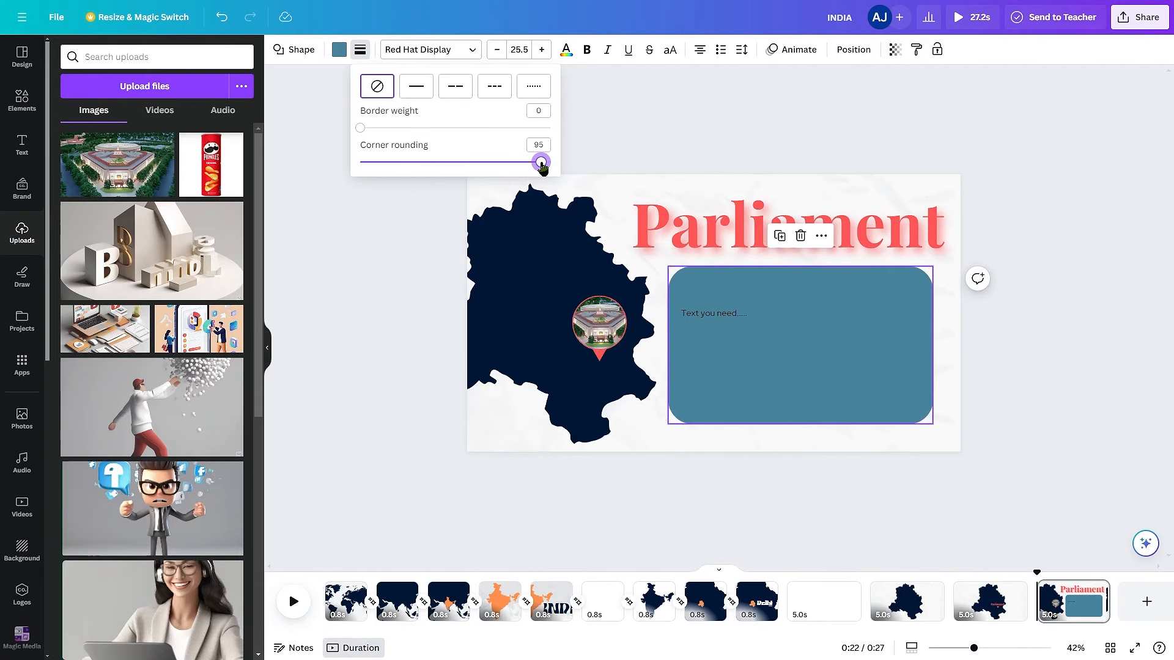
- Recolour the rounded rectangle dark navy and set its transparency to 11
{"action": "left_click", "coordinate": [339, 50]}
{"action": "left_click", "coordinate": [133, 124]}
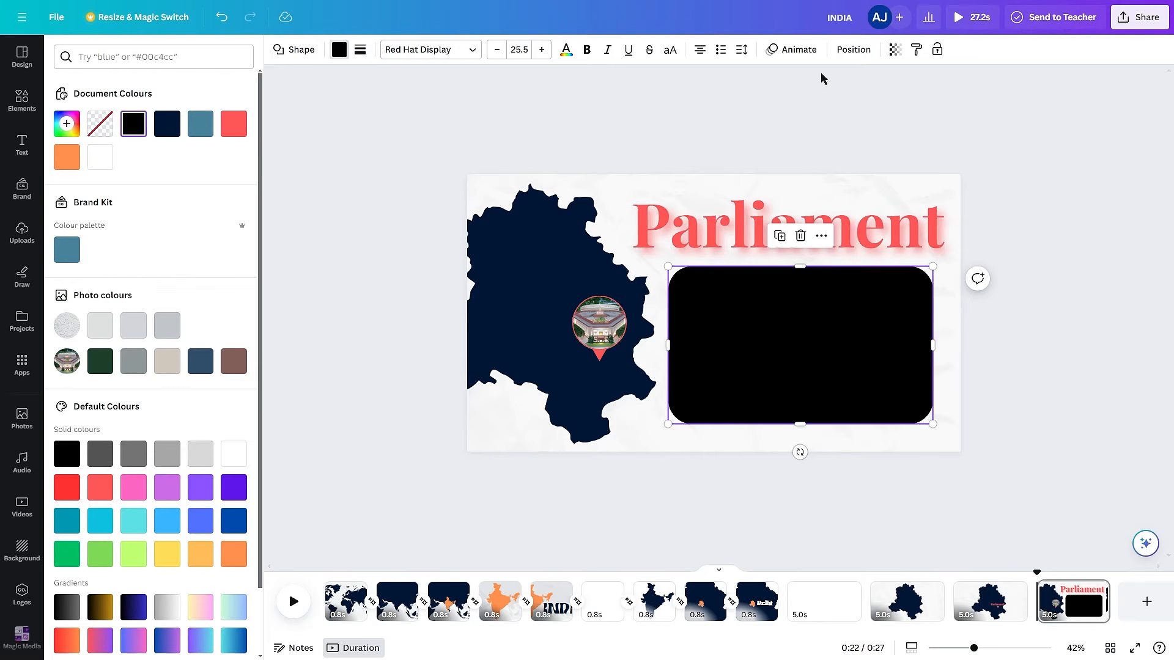
{"action": "left_click", "coordinate": [895, 49]}
{"action": "left_click_drag", "start_coordinate": [878, 106], "coordinate": [793, 113]}
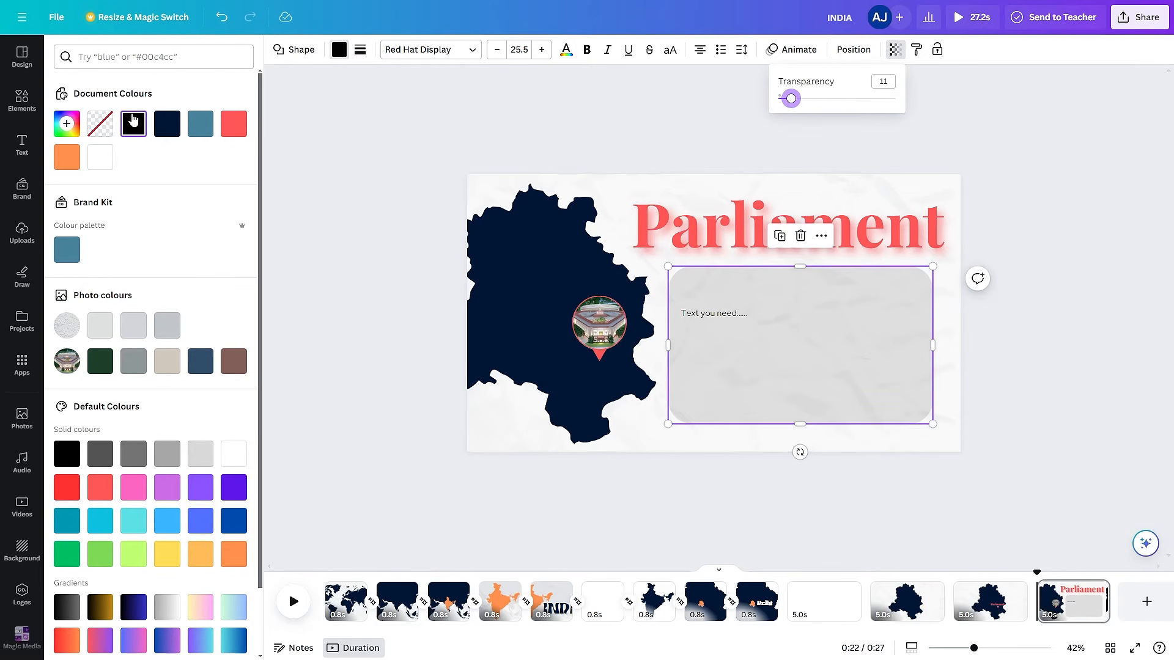
- Centre the "Text you need....." text inside the rounded rectangle
{"action": "left_click", "coordinate": [1044, 258]}
{"action": "left_click_drag", "start_coordinate": [710, 316], "coordinate": [800, 346]}
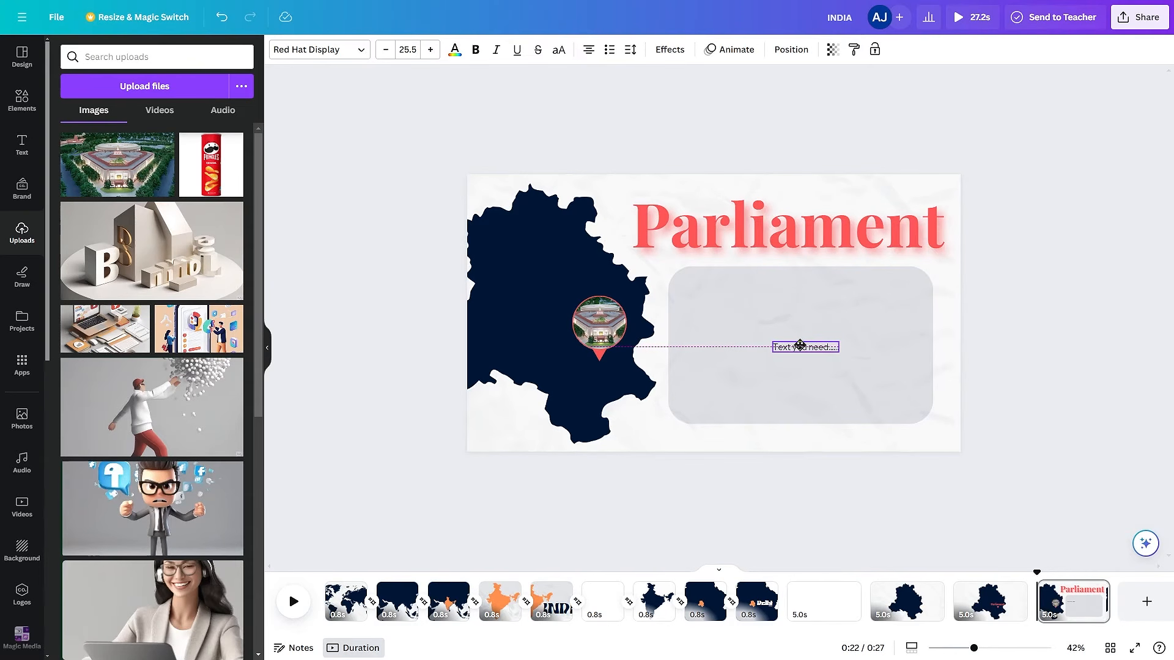
{"action": "left_click", "coordinate": [951, 314]}
- Open the element animation options for the semi-transparent rounded rectangle
{"action": "left_click", "coordinate": [924, 324]}
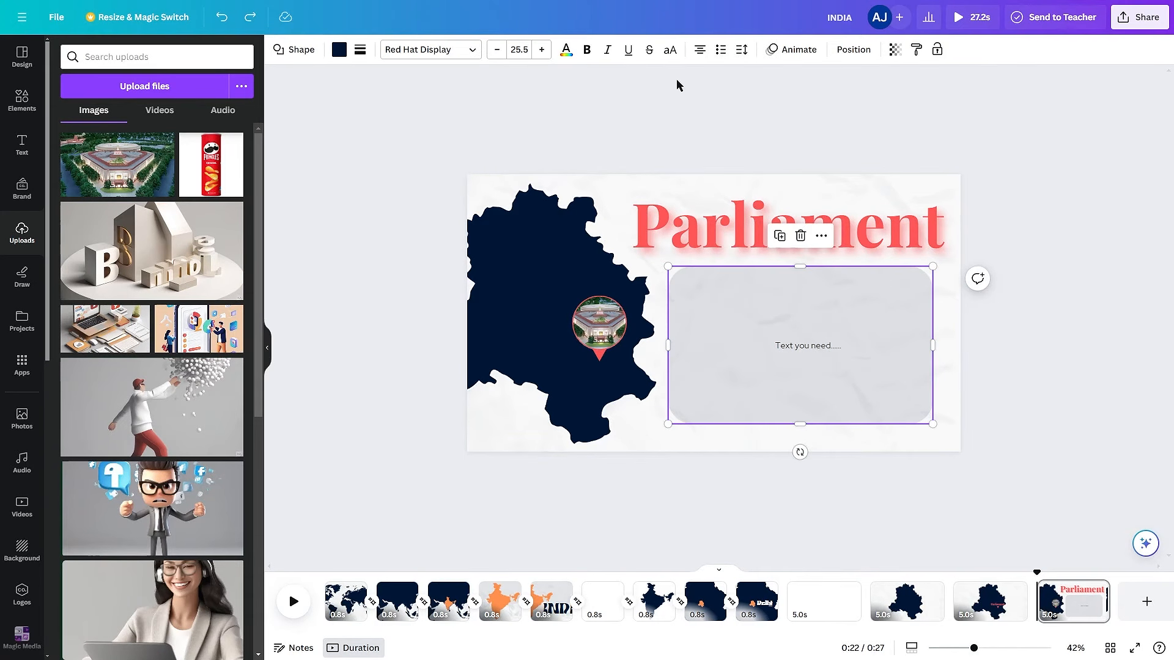
{"action": "left_click", "coordinate": [790, 48]}
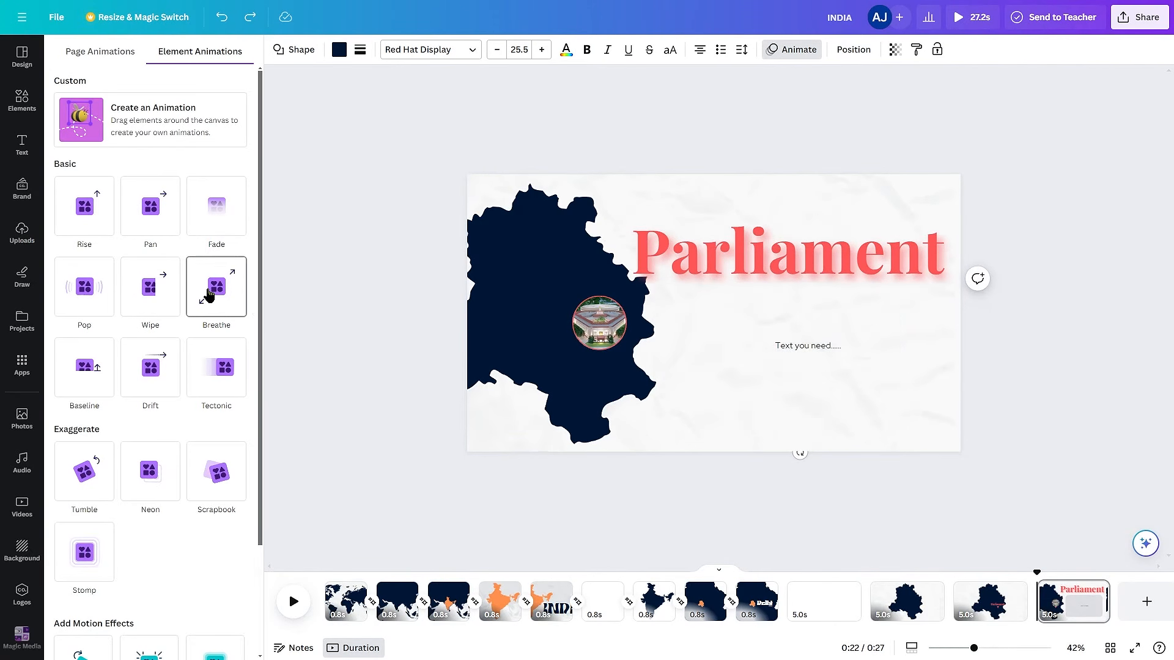